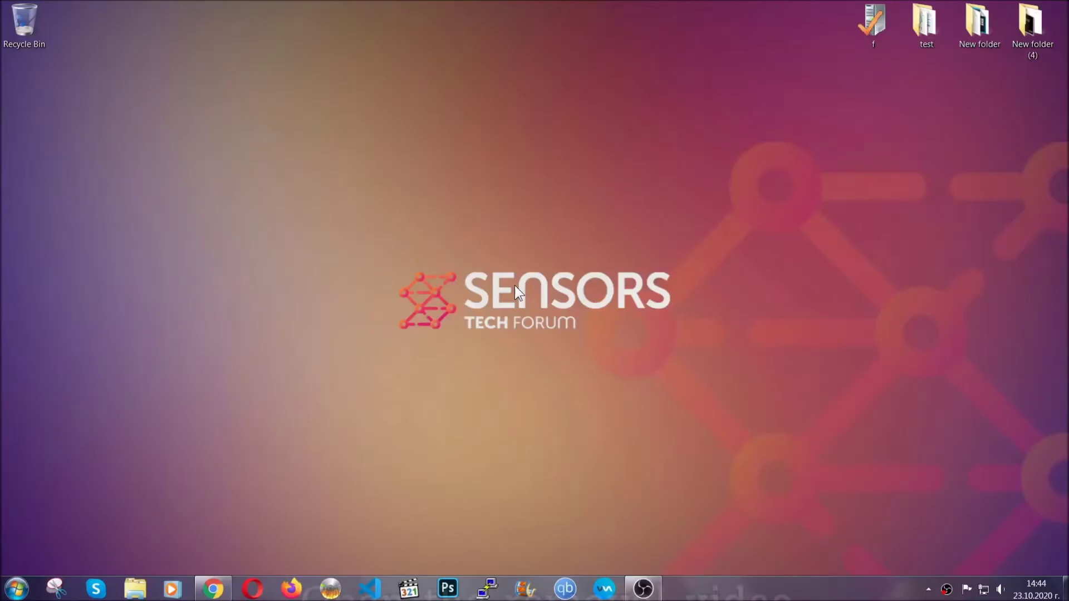
# Step: Bring up Chrome on the YouTube video 'How to Remove a Ransomware Virus (Windows)'
pyautogui.click(213, 588)
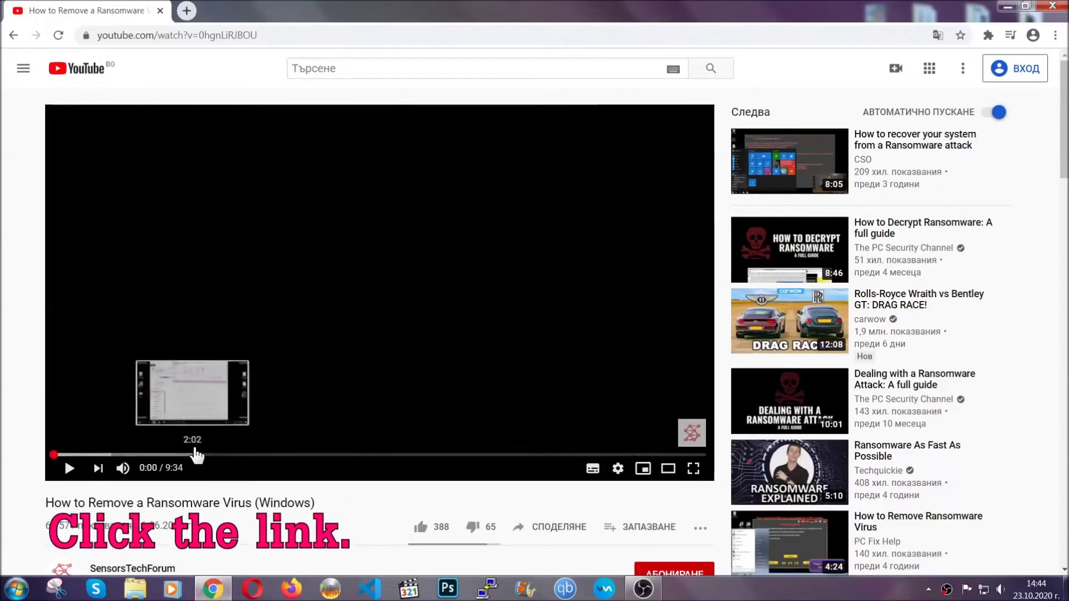
# Step: Download SpyHunter-Installer.exe from the SensorsTechForum article linked in the video description and launch it
pyautogui.scroll(-3, 193, 453)
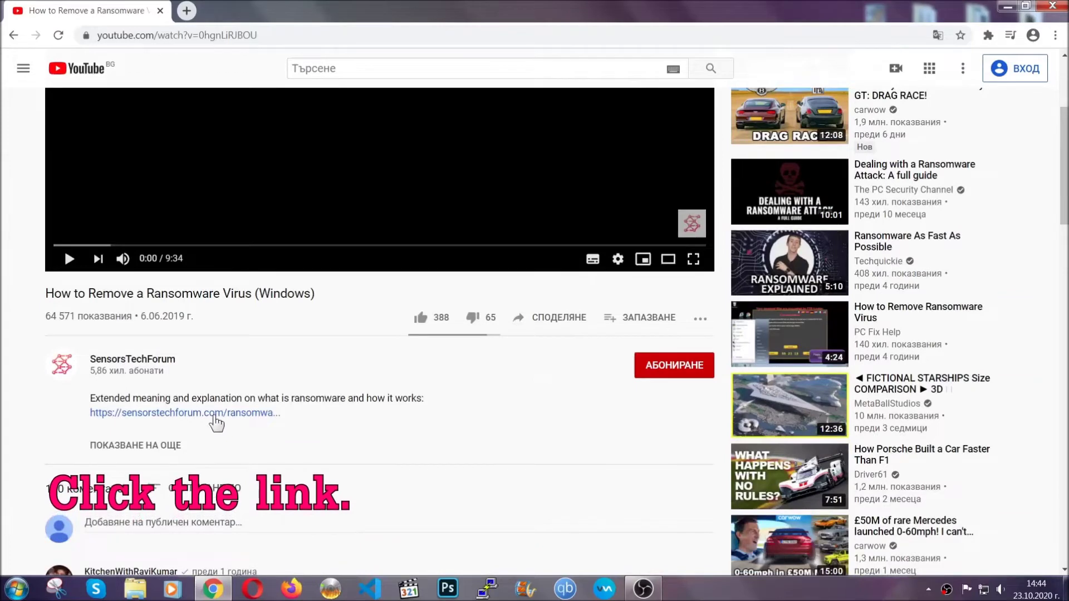
pyautogui.click(214, 415)
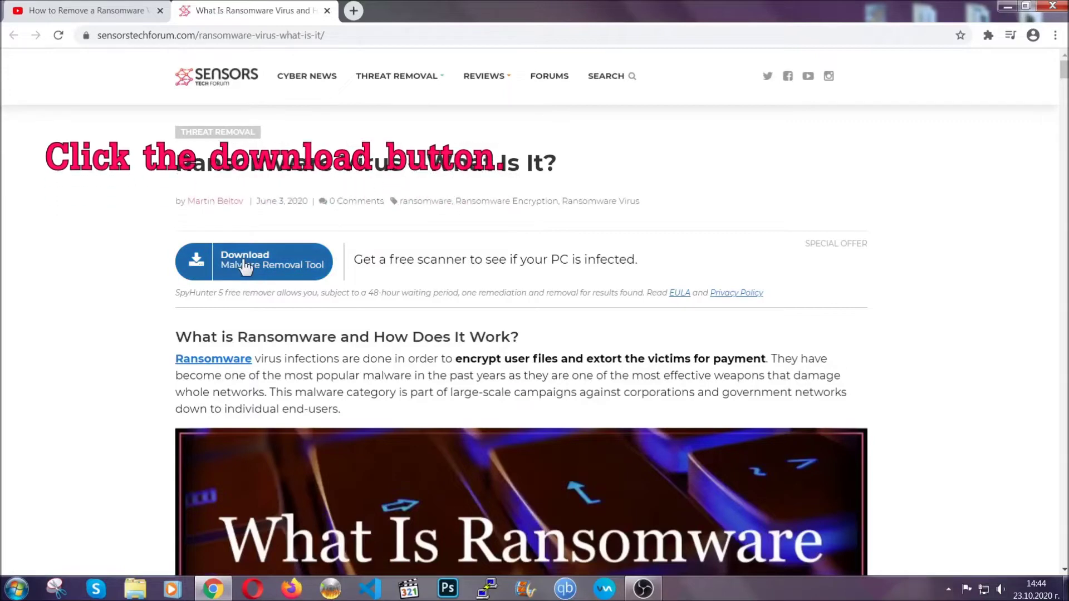
pyautogui.click(243, 264)
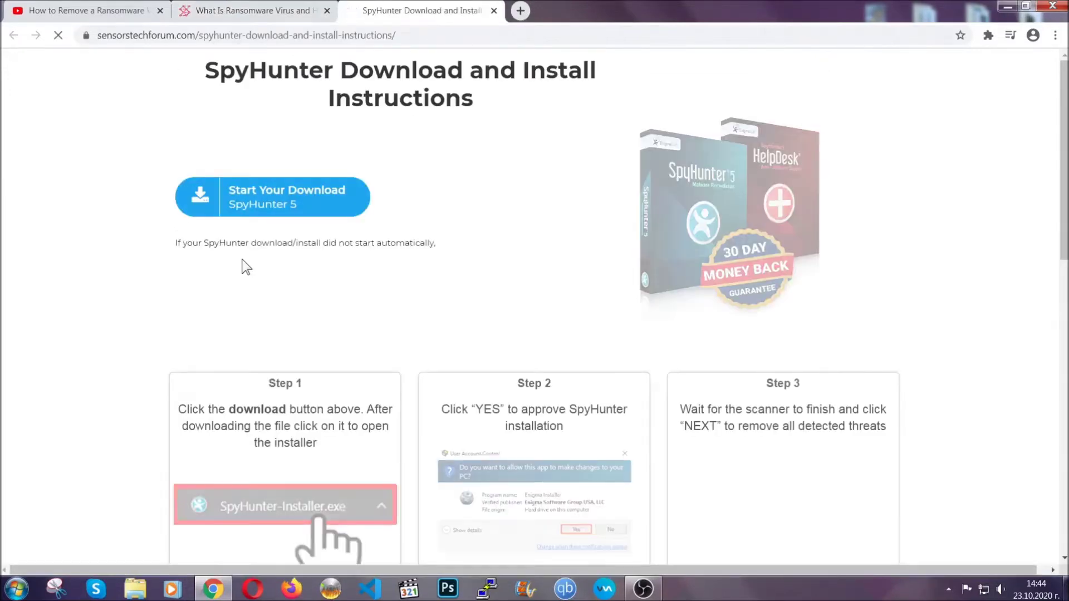
pyautogui.click(254, 203)
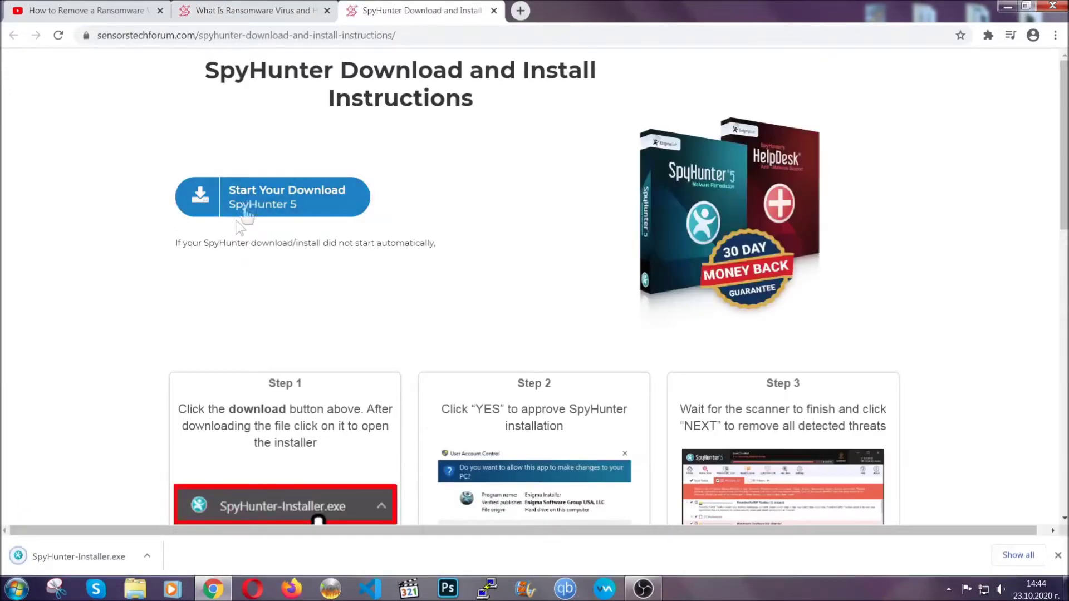
pyautogui.click(78, 558)
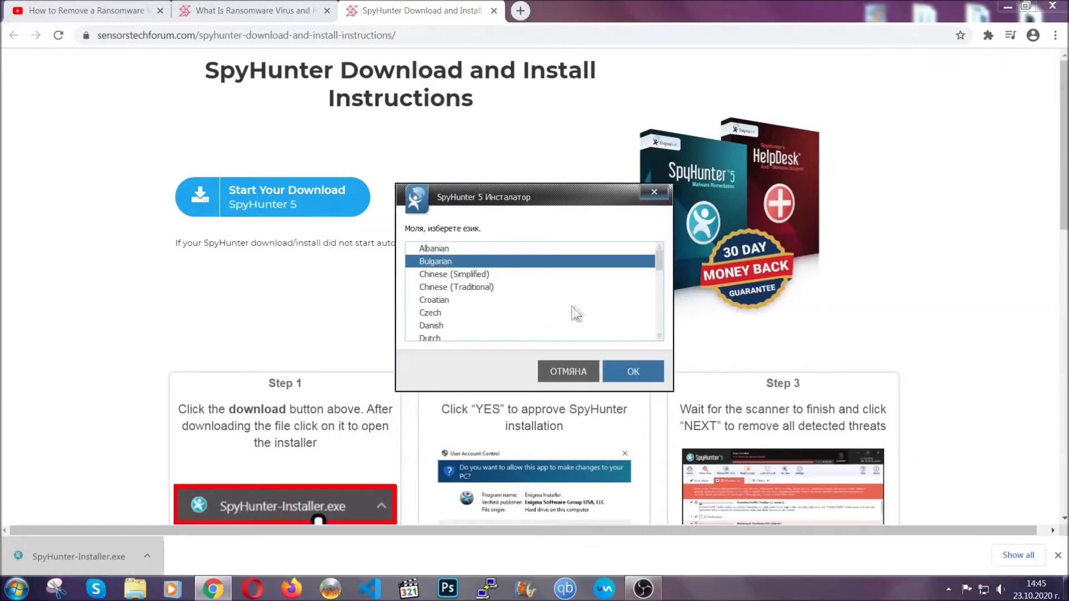
# Step: Install SpyHunter 5 in English with the EULA accepted, then finish and dismiss the registration prompt
pyautogui.scroll(-2, 549, 305)
pyautogui.click(501, 304)
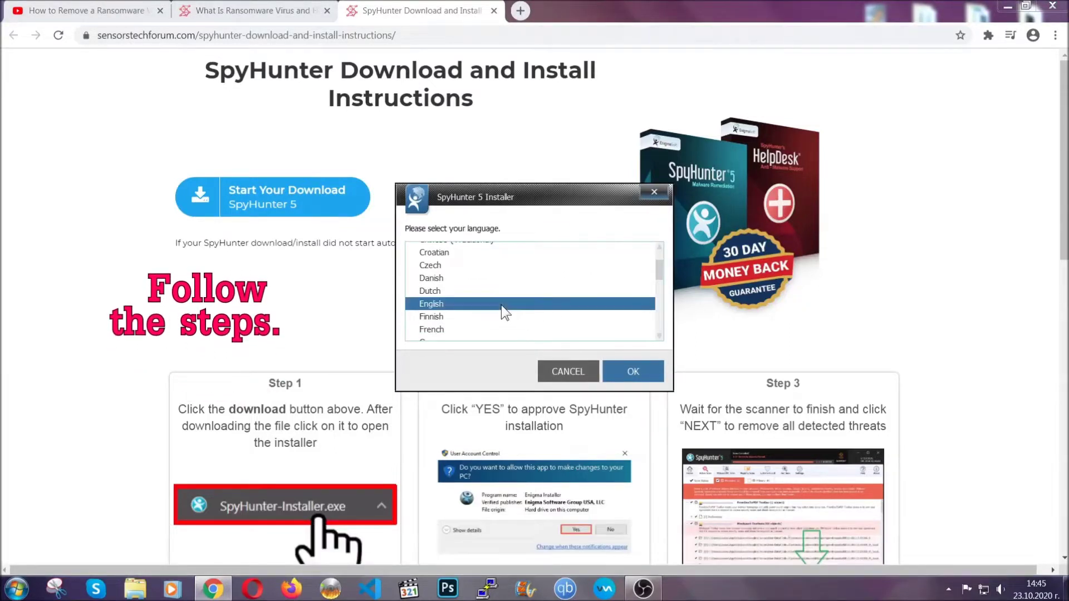
pyautogui.click(623, 370)
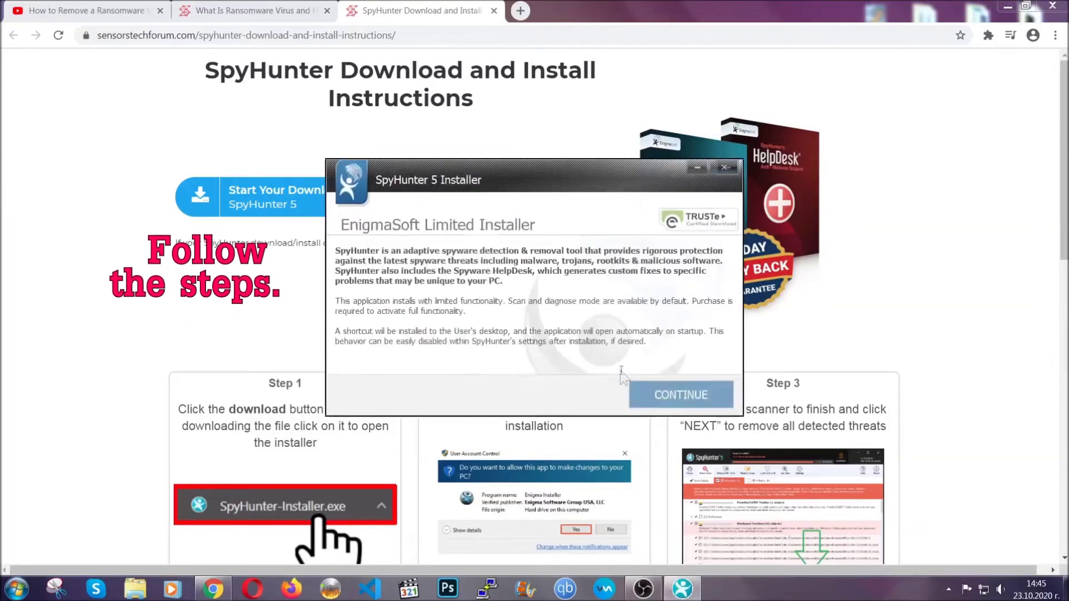
pyautogui.click(646, 386)
pyautogui.click(614, 362)
pyautogui.click(638, 392)
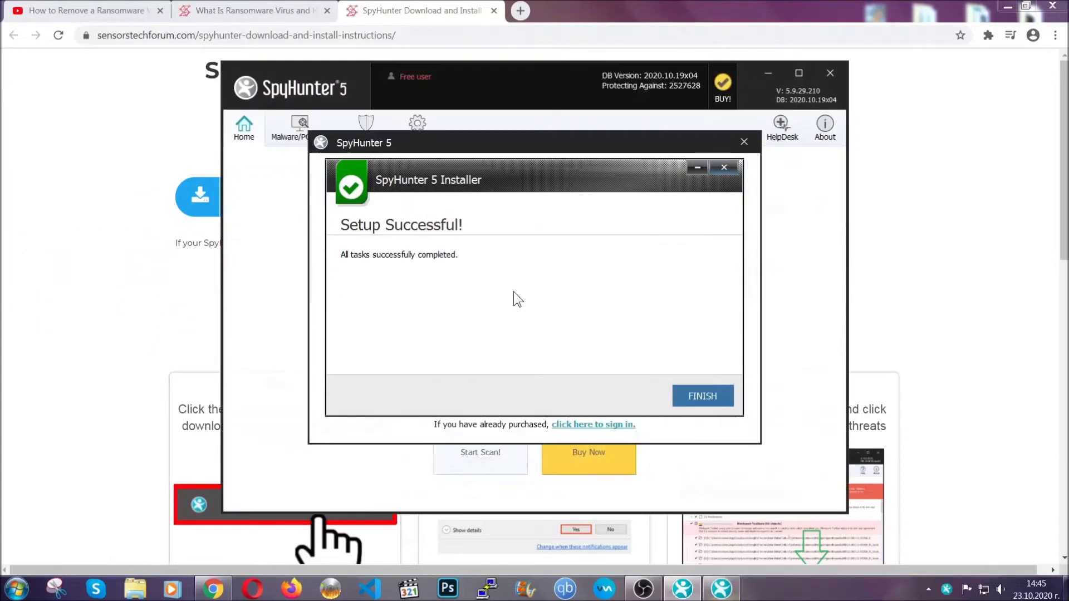
pyautogui.click(683, 397)
pyautogui.click(684, 399)
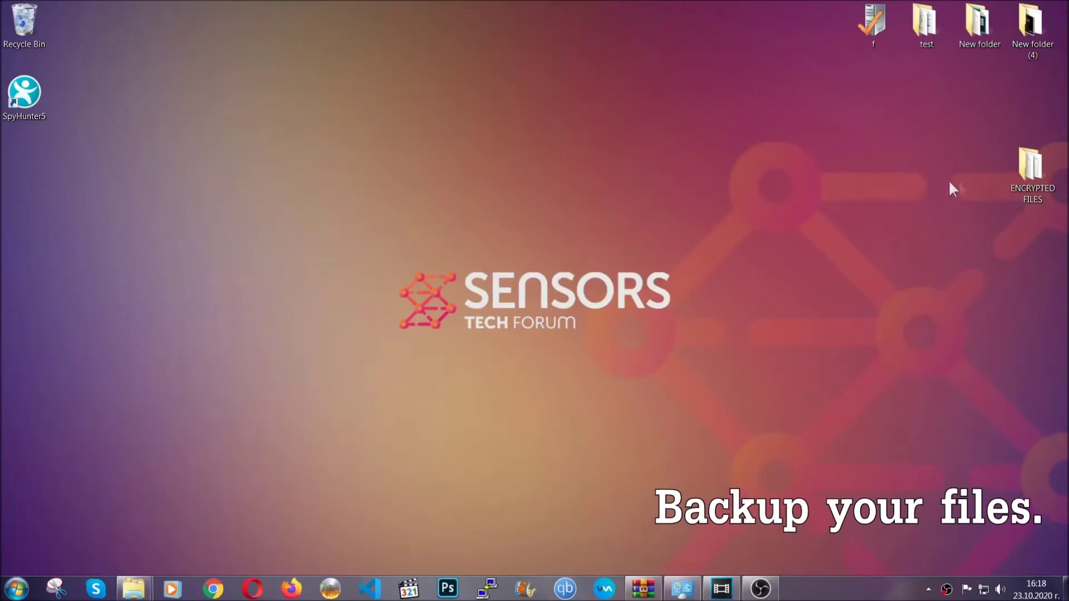
# Step: Copy all six .efji files in the ENCRYPTED FILES folder
pyautogui.doubleClick(1025, 171)
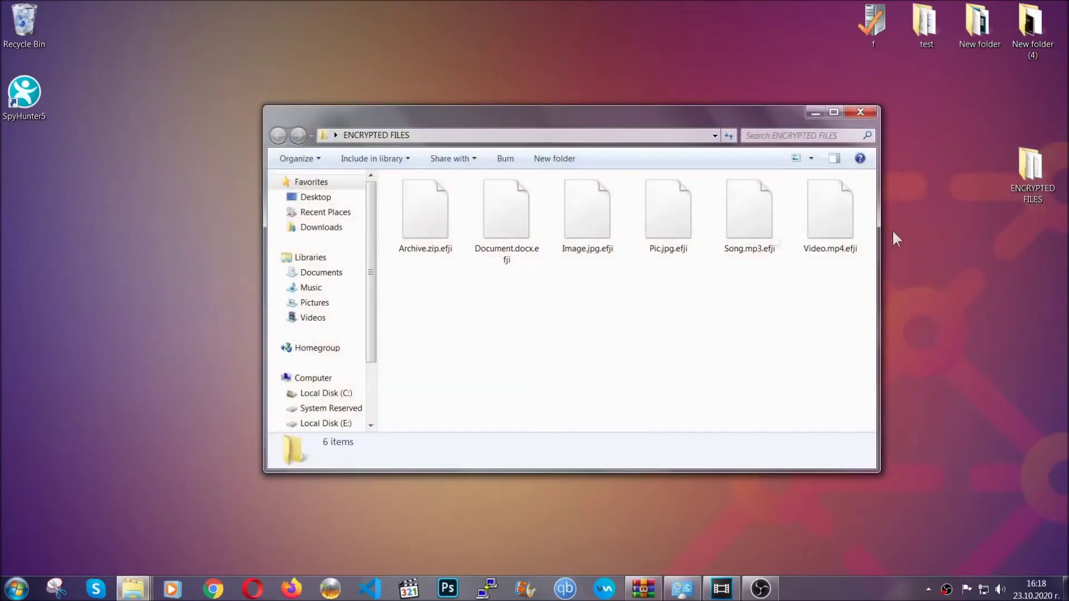
pyautogui.moveTo(403, 285); pyautogui.dragTo(834, 198)
pyautogui.rightClick(834, 198)
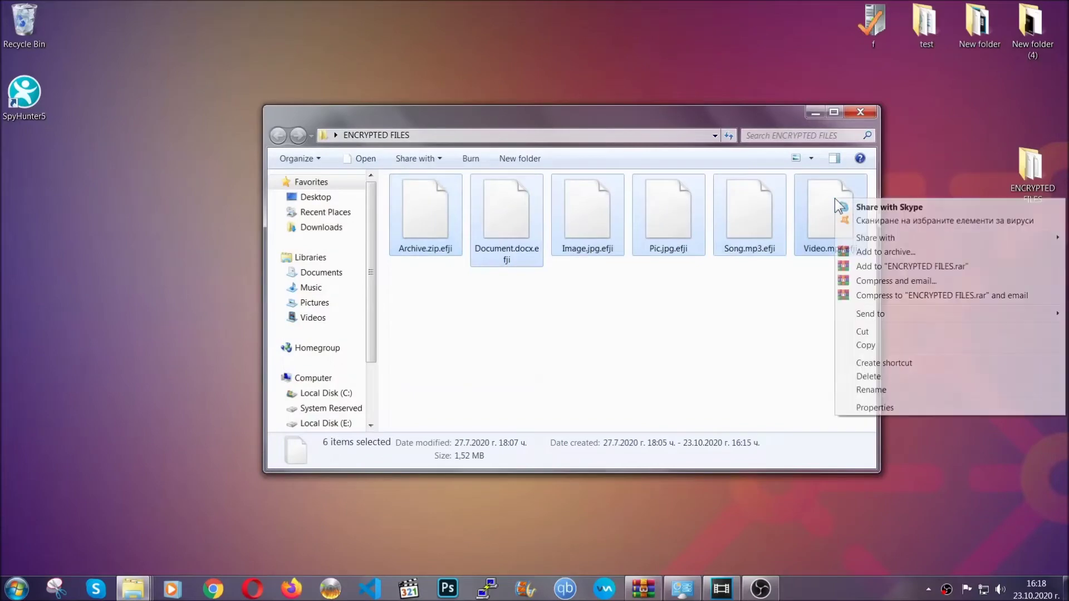
pyautogui.click(865, 346)
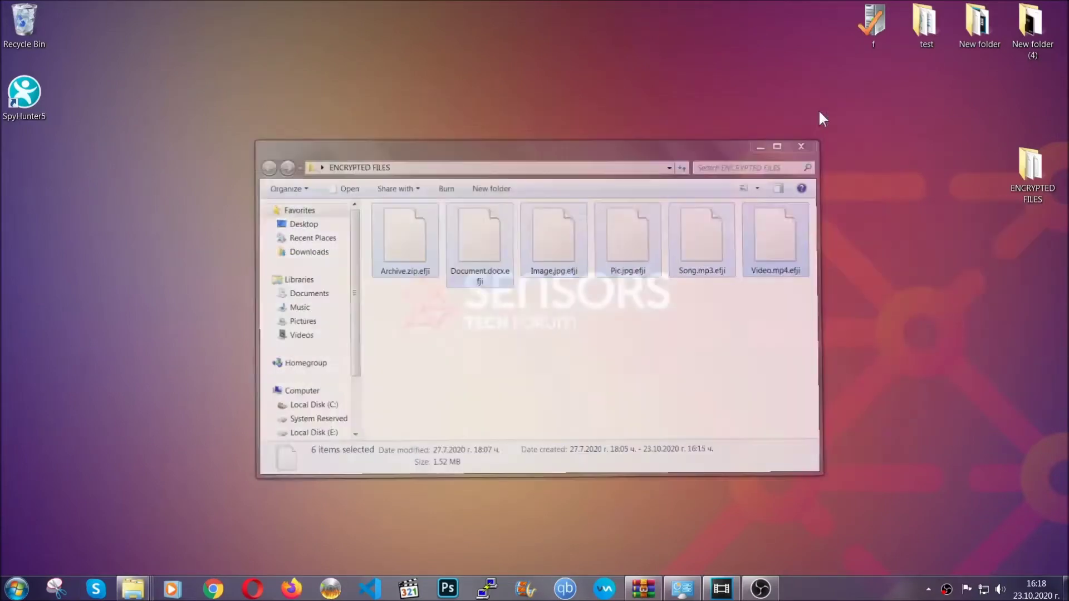
# Step: Paste the copied files onto FLASH DRIVE (H:) and close the window
pyautogui.click(16, 590)
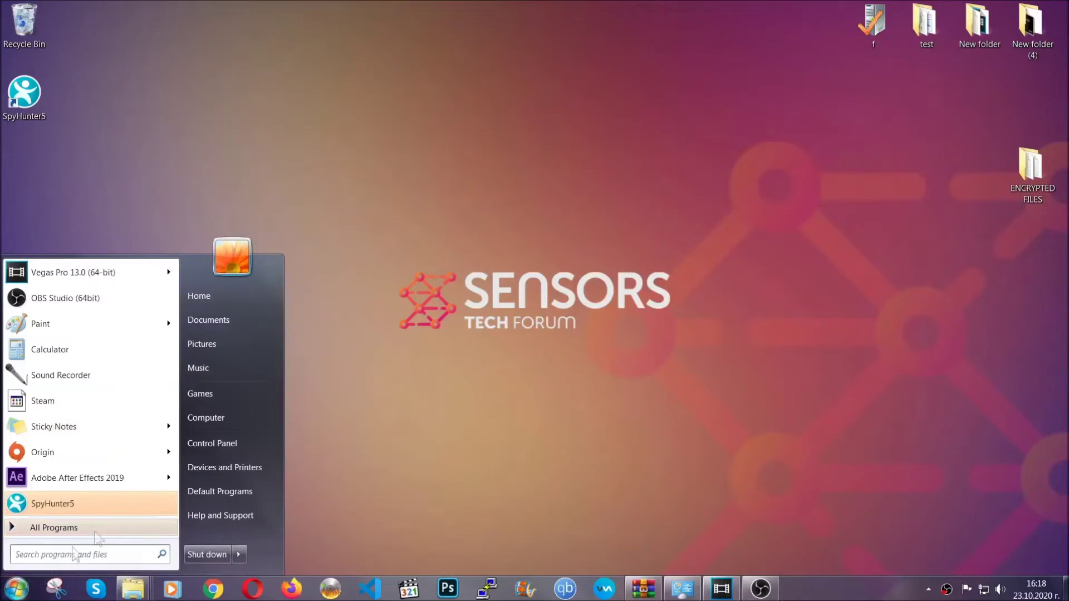
pyautogui.click(204, 417)
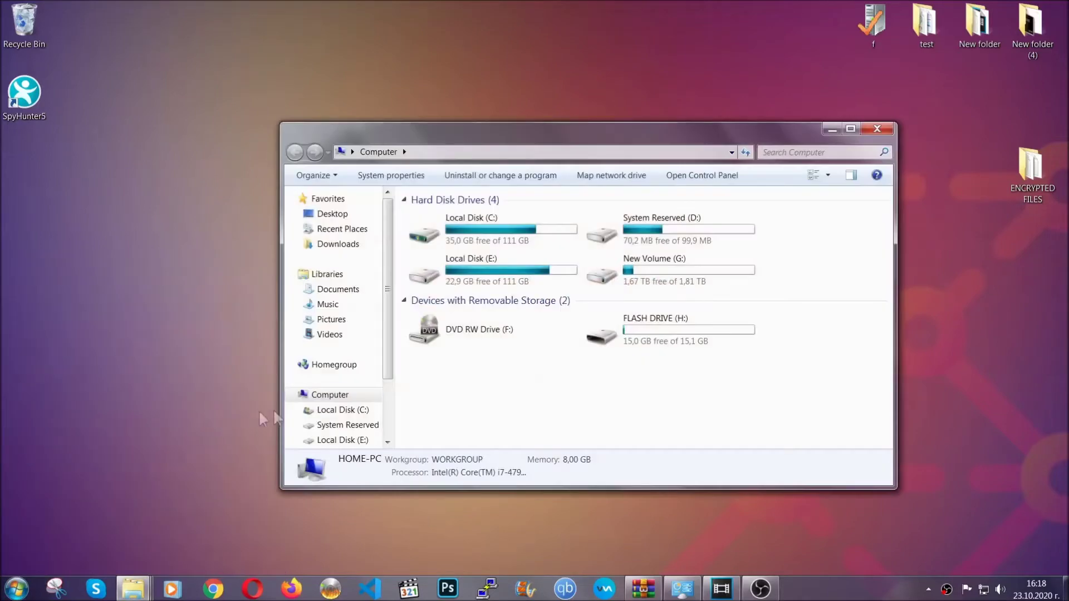
pyautogui.doubleClick(674, 328)
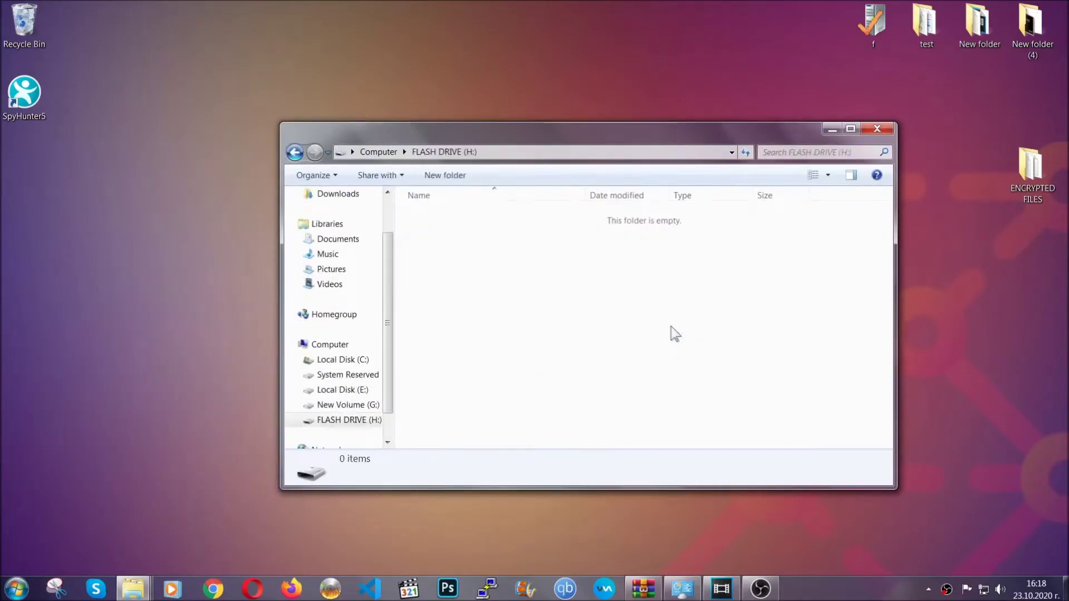
pyautogui.rightClick(464, 254)
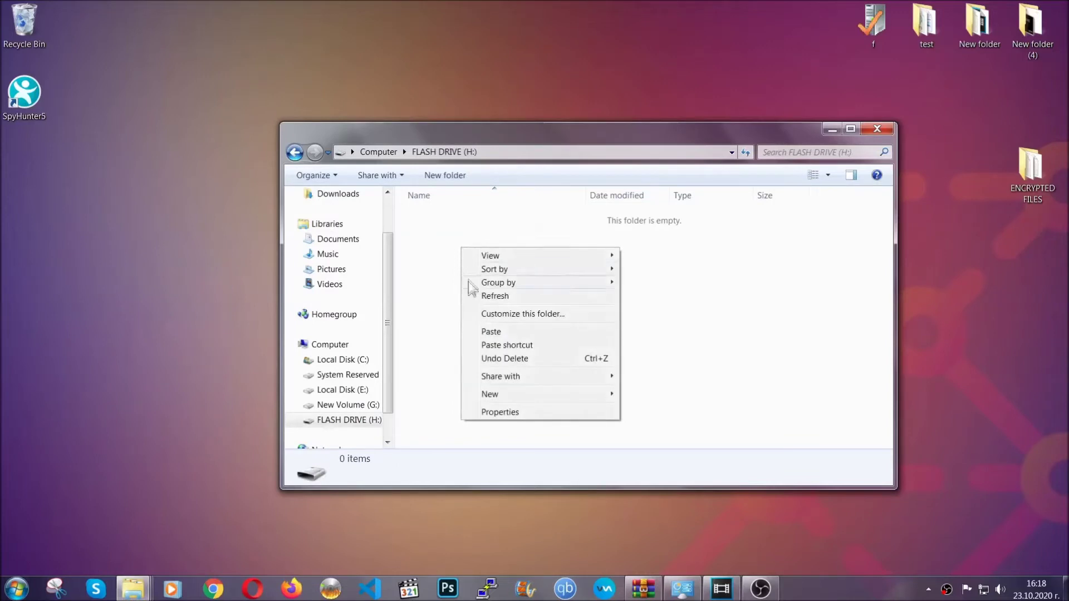
pyautogui.click(487, 332)
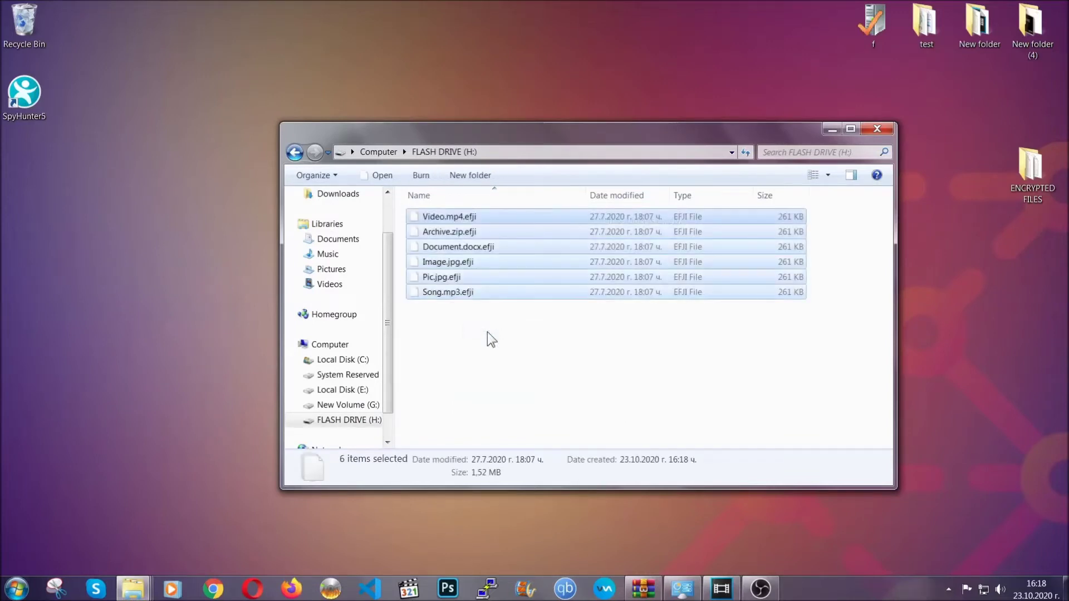
pyautogui.click(487, 333)
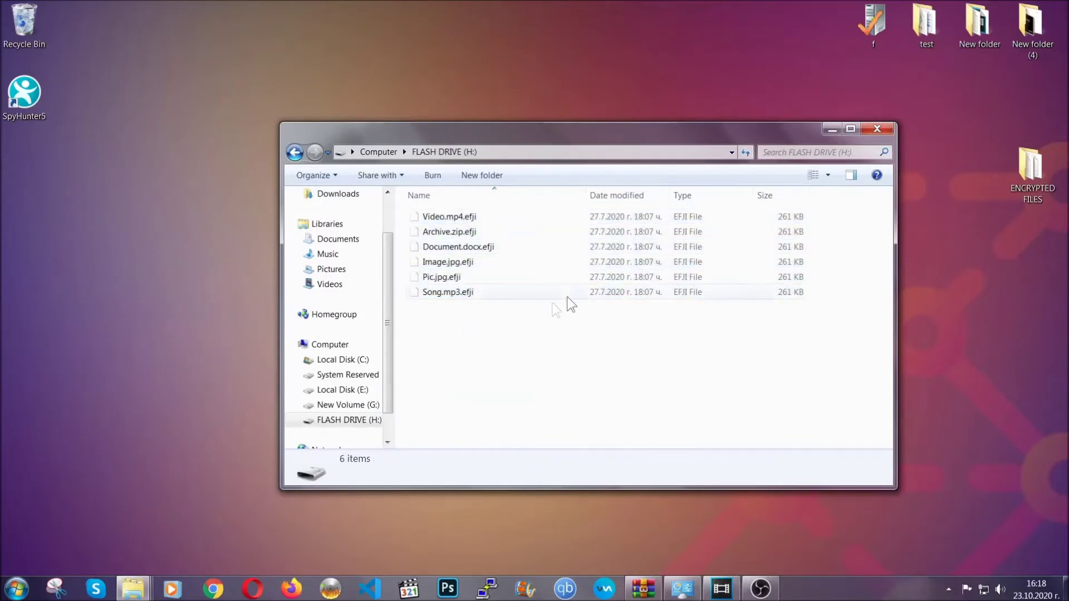
pyautogui.click(879, 129)
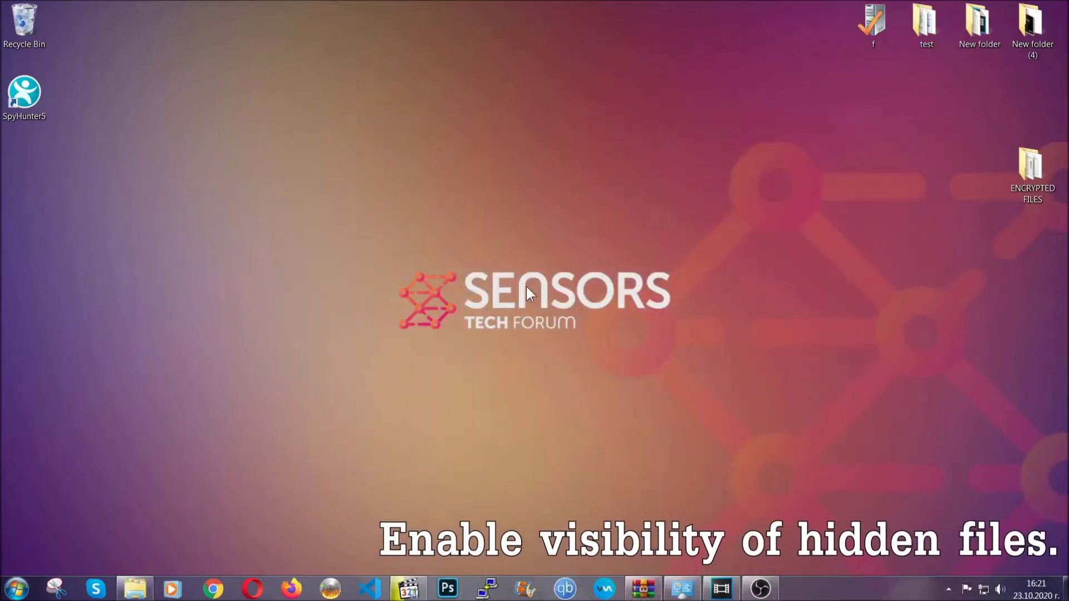
# Step: Find 'show hidden files and folders' via Start search and apply 'Show hidden files, folders, and drives'
pyautogui.click(16, 589)
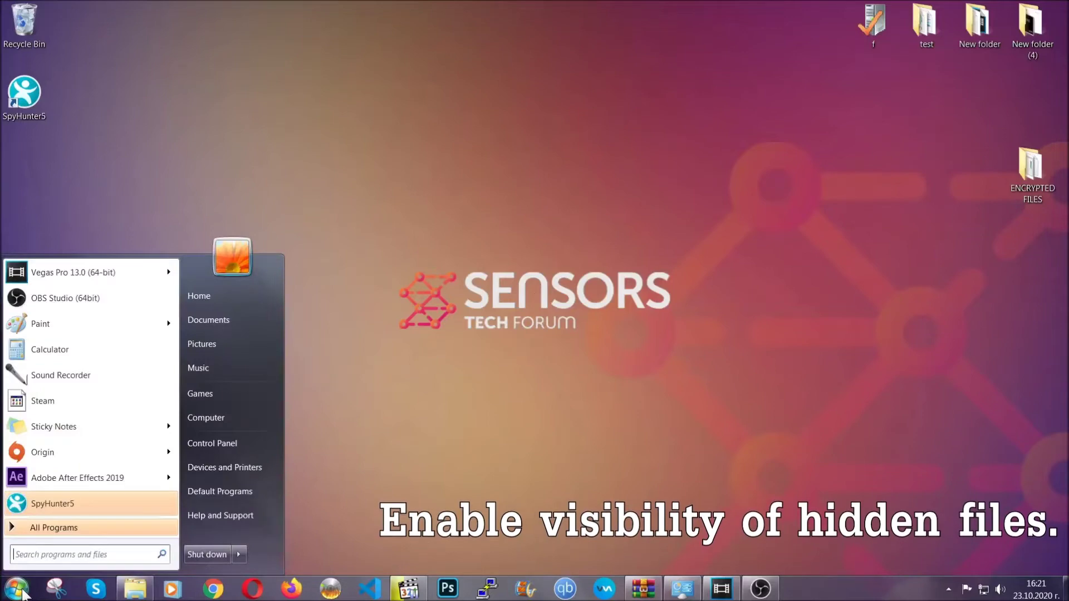
pyautogui.click(48, 554)
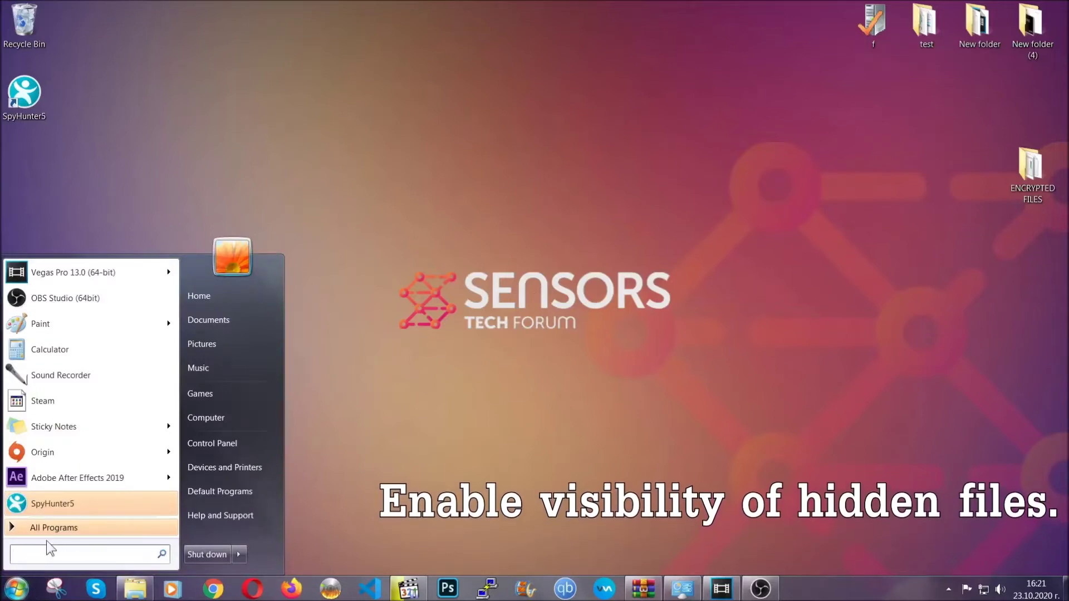
pyautogui.write('show')
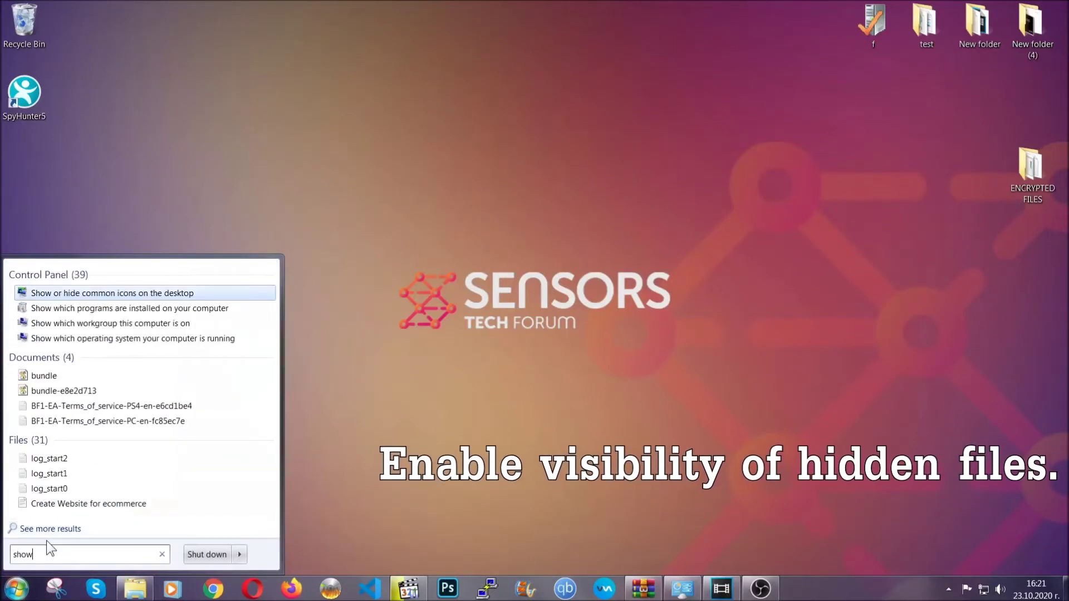
pyautogui.write(' hidd')
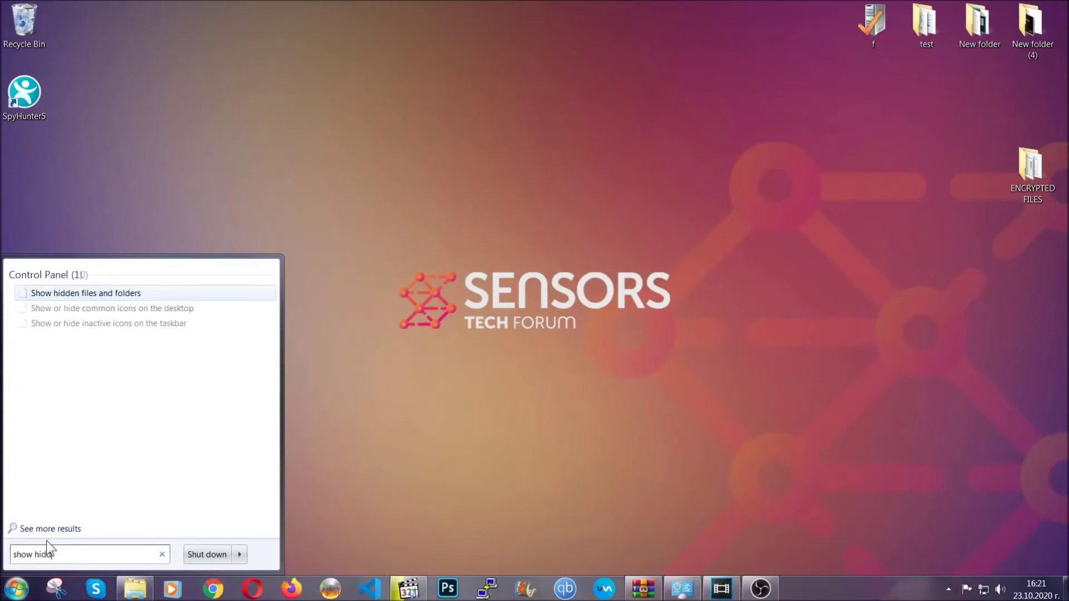
pyautogui.write('en files and folders')
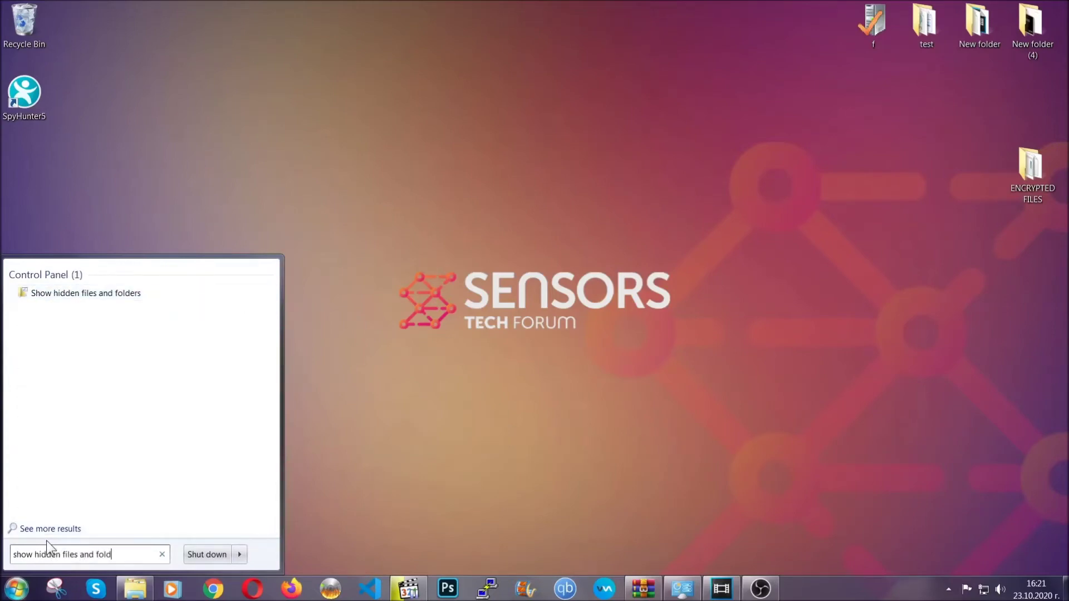
pyautogui.click(128, 294)
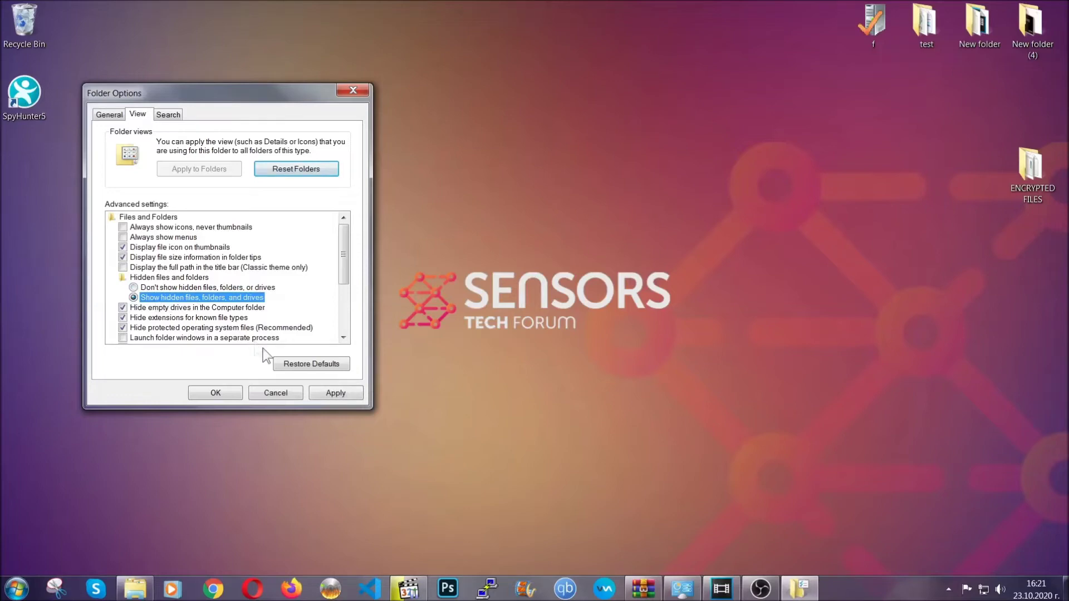
pyautogui.click(334, 393)
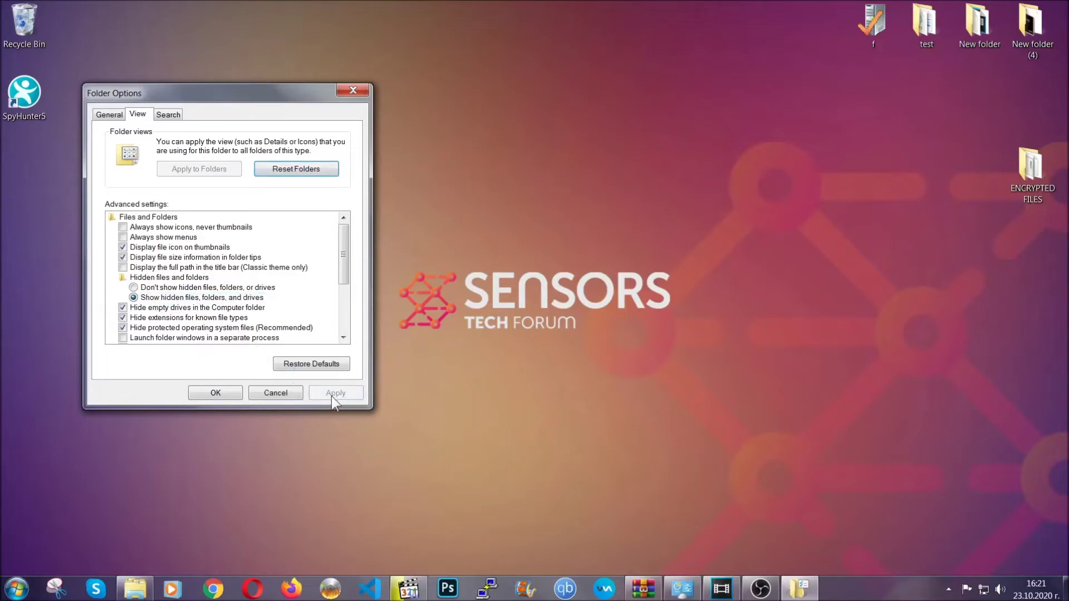
pyautogui.click(214, 393)
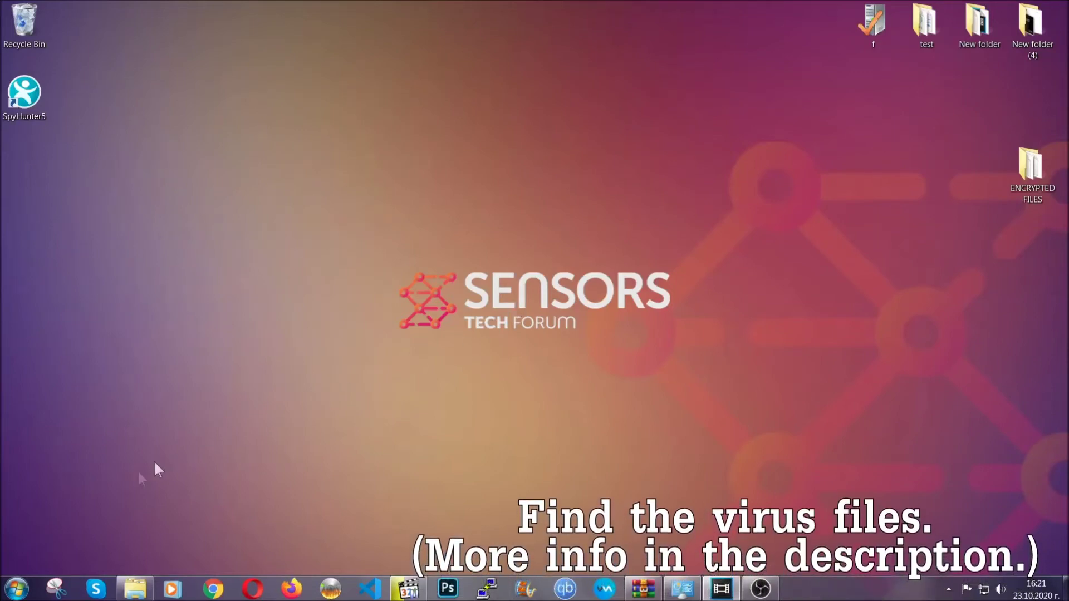
# Step: Search Computer for 'fileextension:exe Example Virus Name'
pyautogui.click(17, 589)
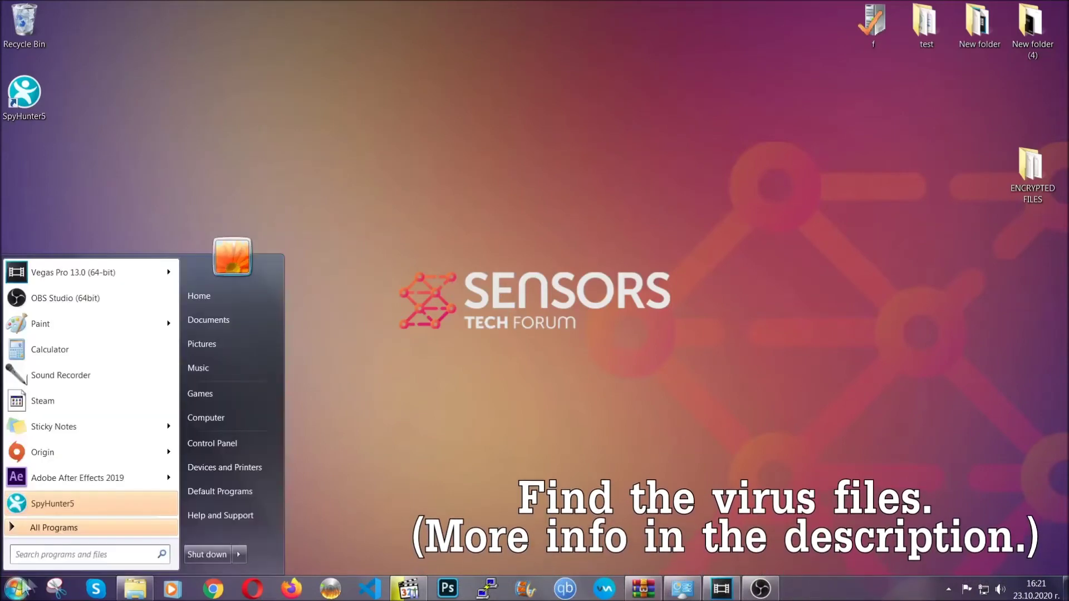
pyautogui.click(222, 417)
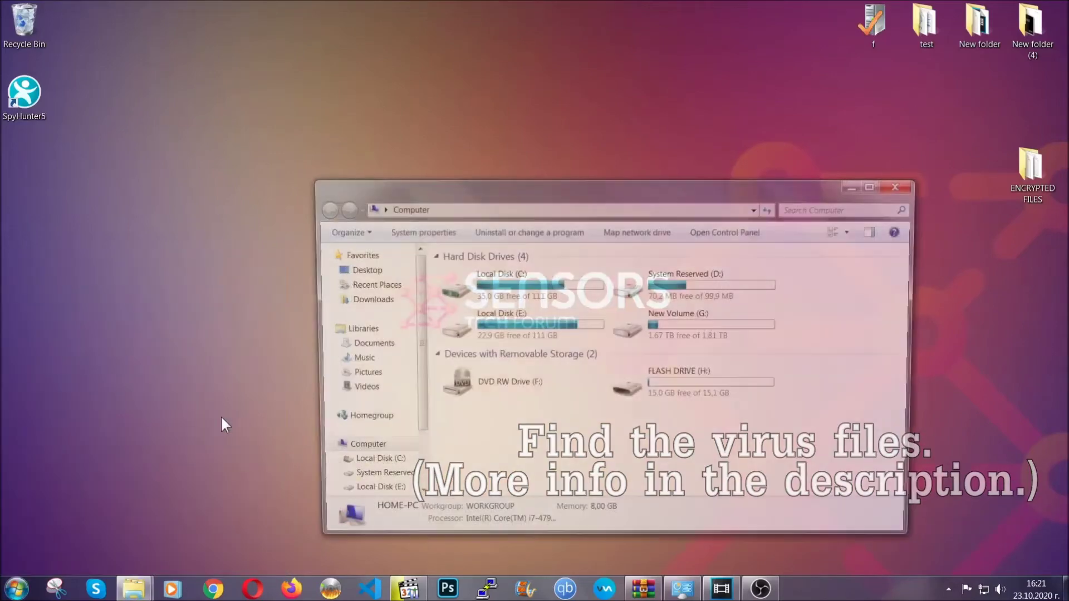
pyautogui.moveTo(581, 196); pyautogui.dragTo(511, 149)
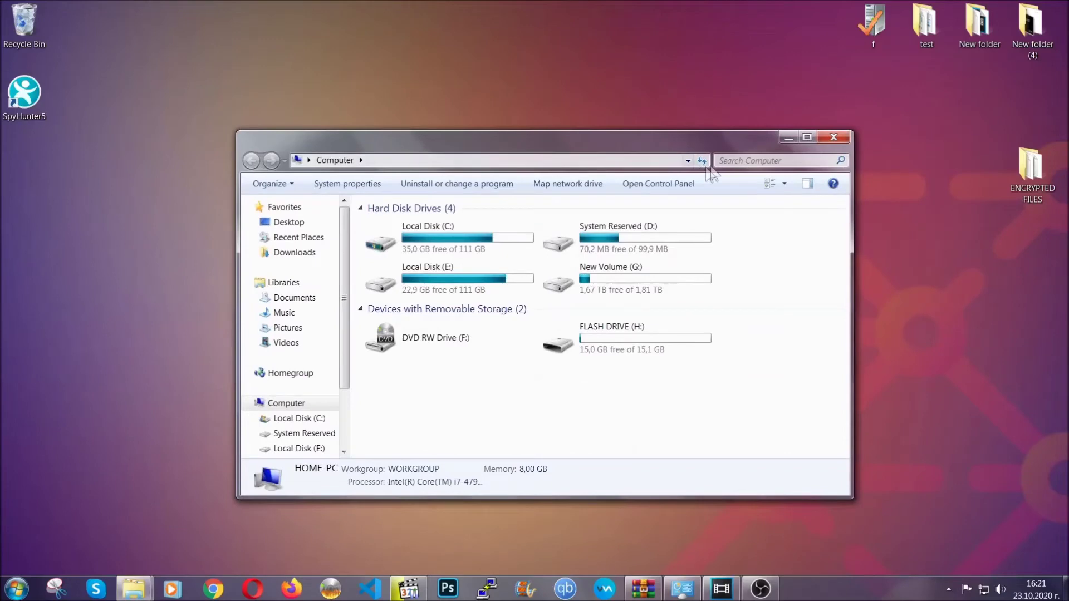
pyautogui.click(729, 161)
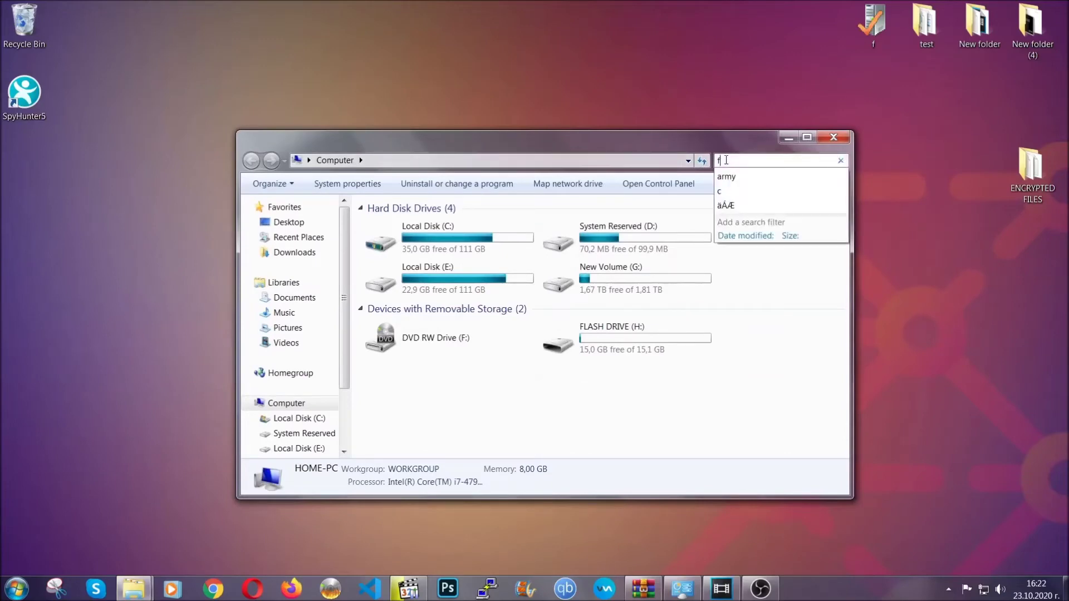
pyautogui.write('fileextens')
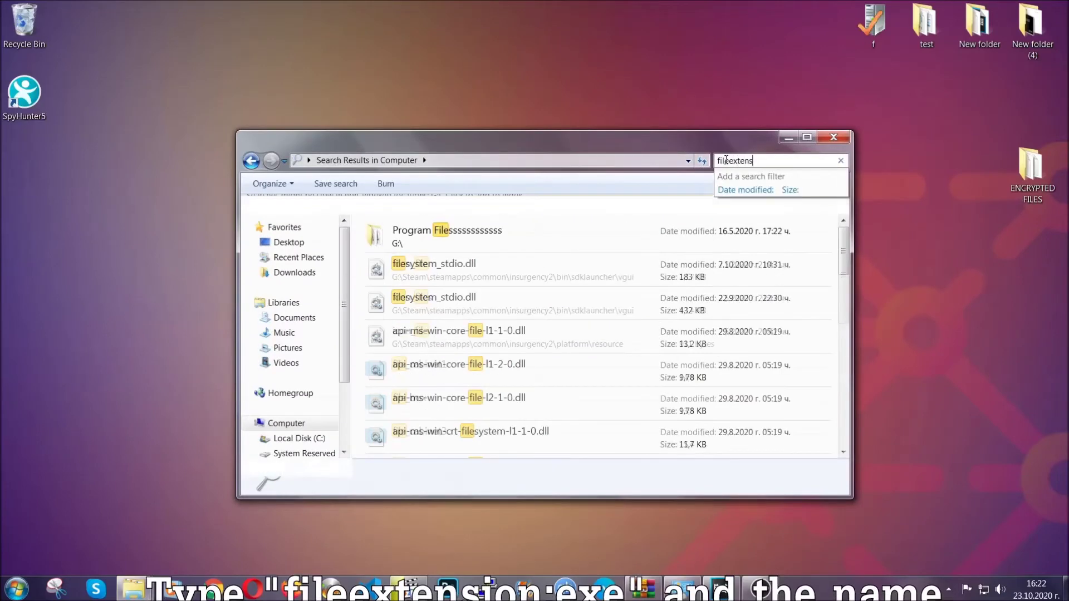
pyautogui.write('ion:exe')
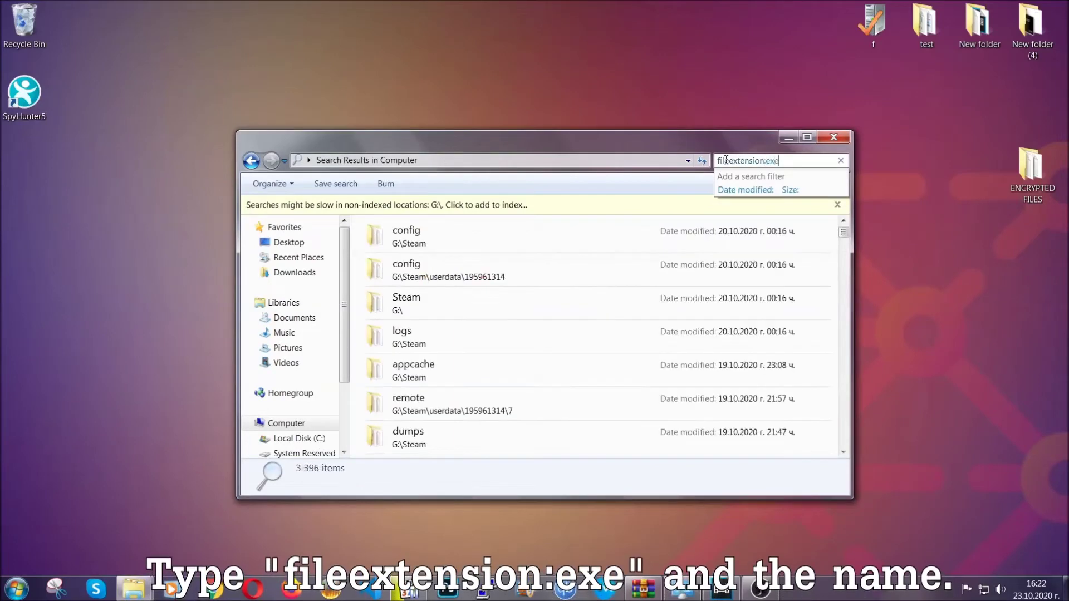
pyautogui.write(' Exa')
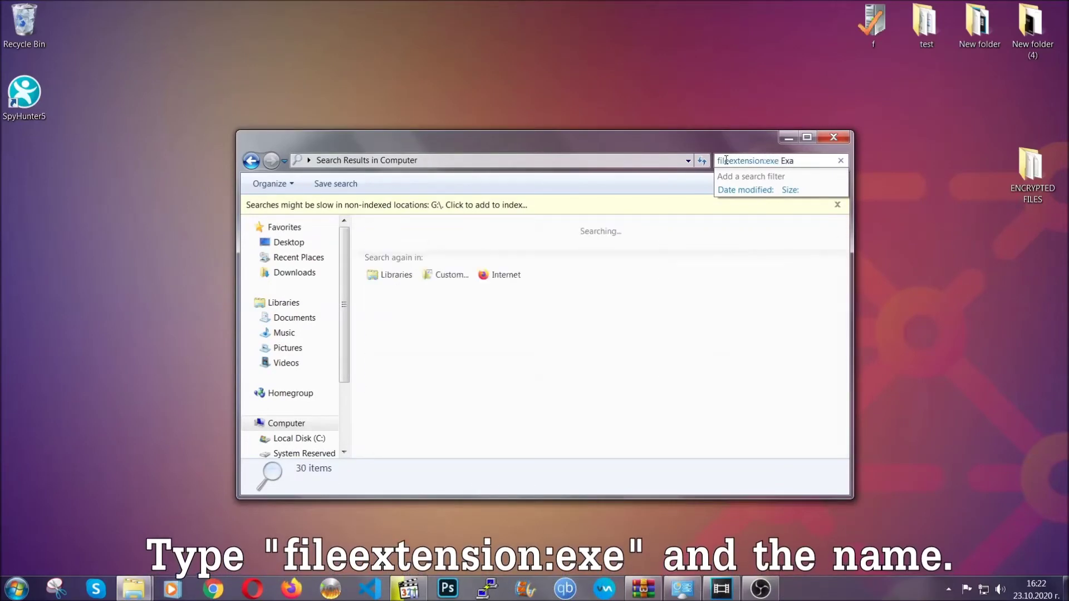
pyautogui.write('mple Virs')
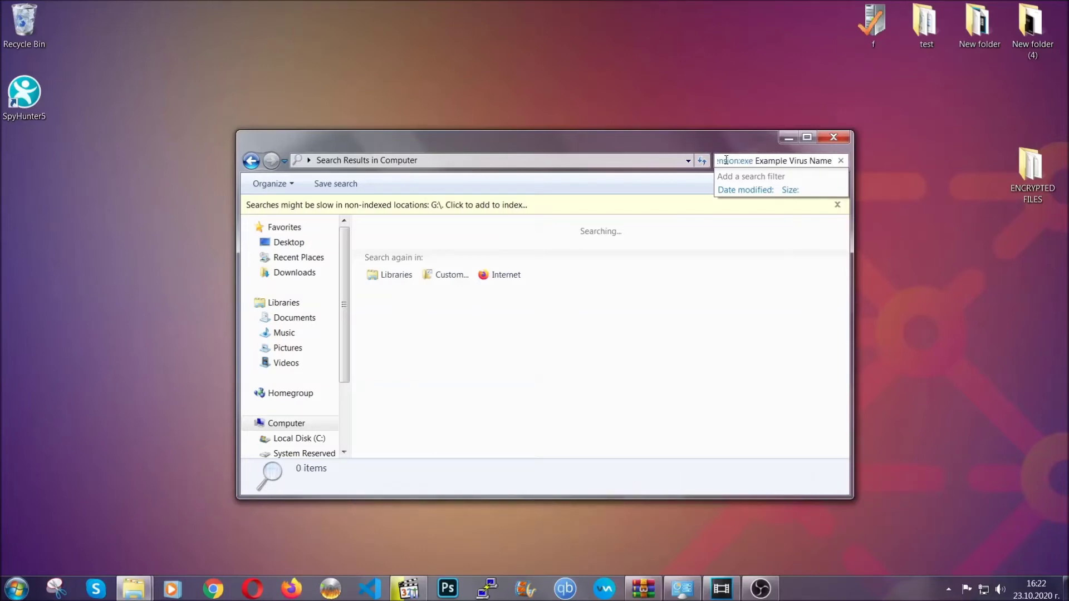
pyautogui.press('Return')
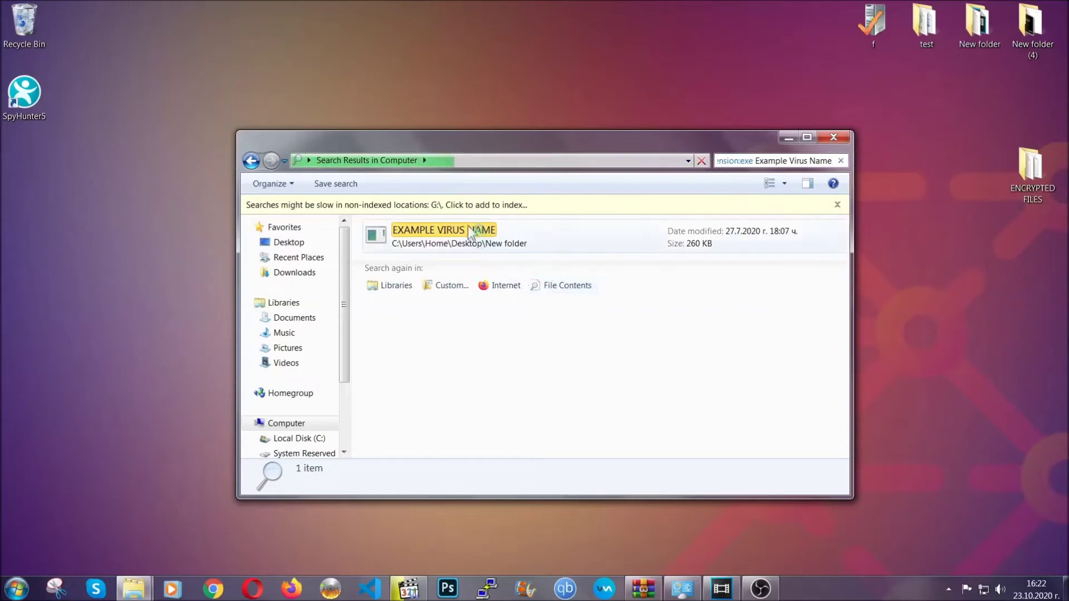
# Step: Delete the EXAMPLE VIRUS NAME result to the Recycle Bin and close Explorer
pyautogui.click(468, 228)
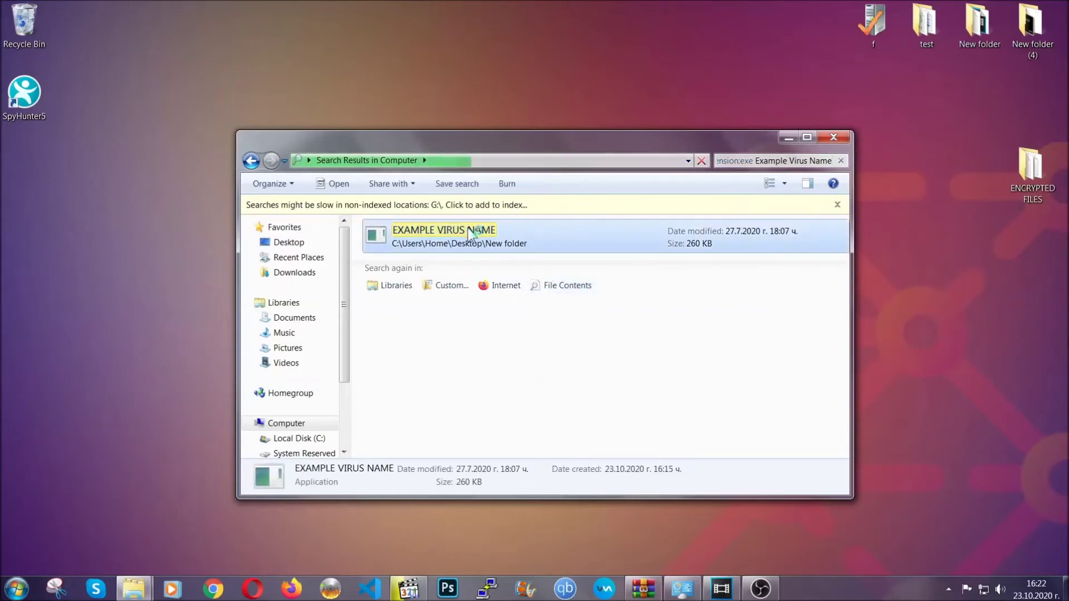
pyautogui.rightClick(470, 234)
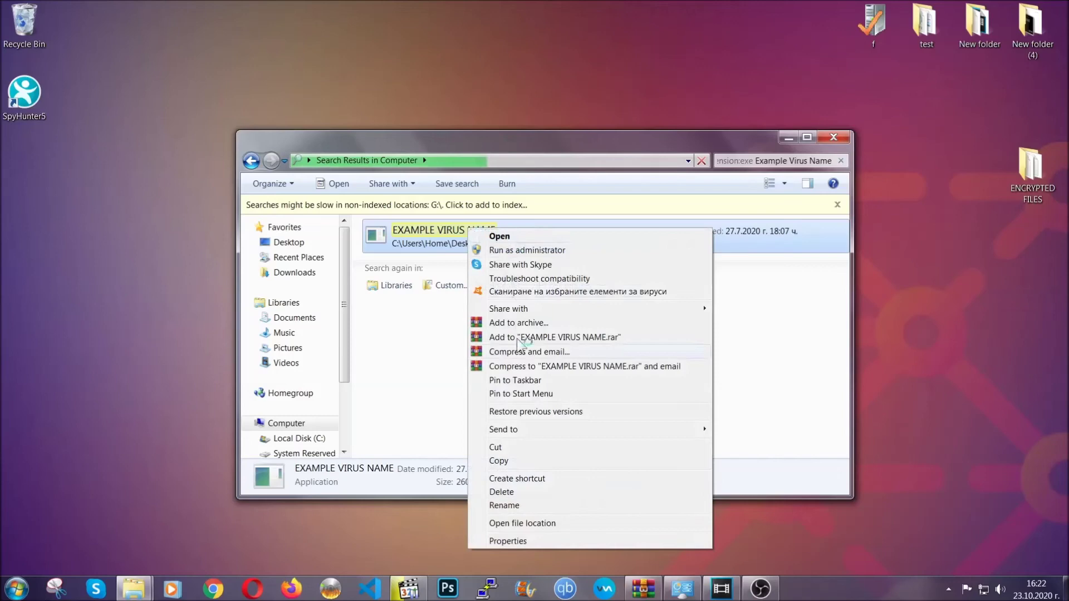
pyautogui.click(516, 492)
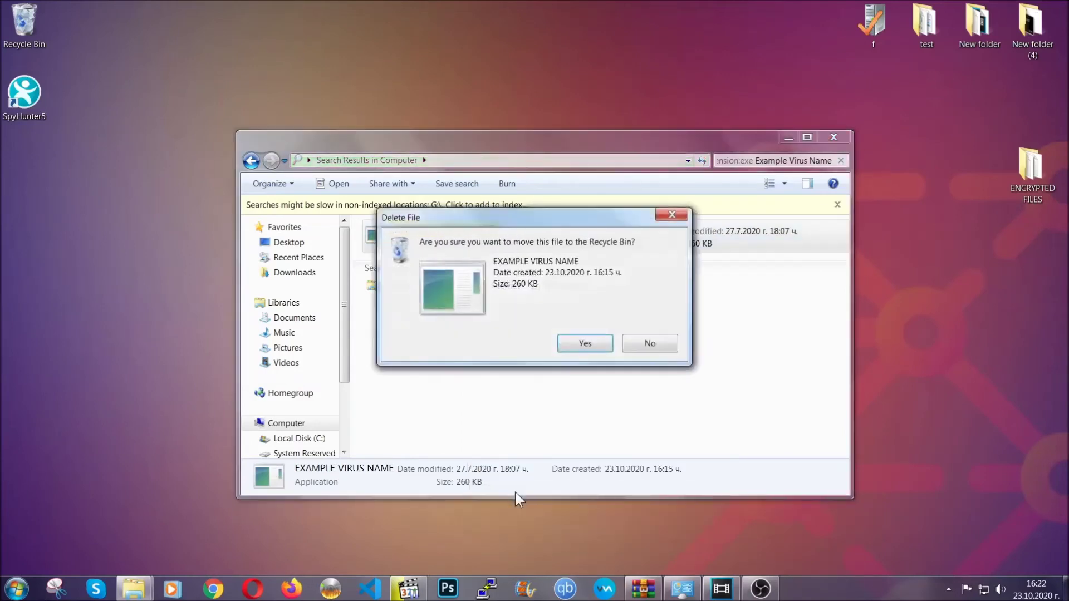
pyautogui.click(585, 344)
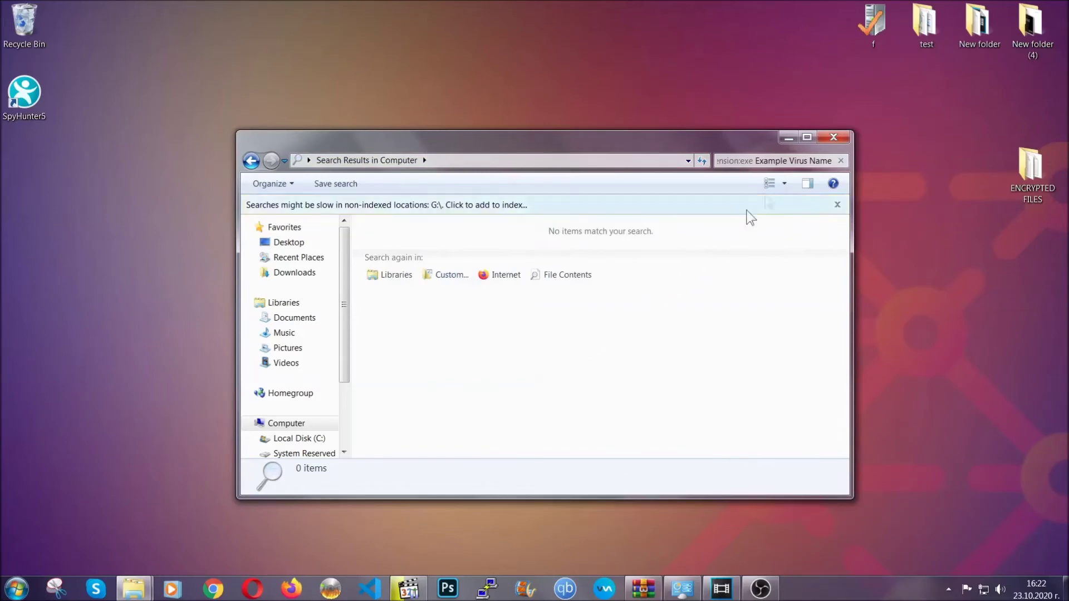
pyautogui.click(832, 139)
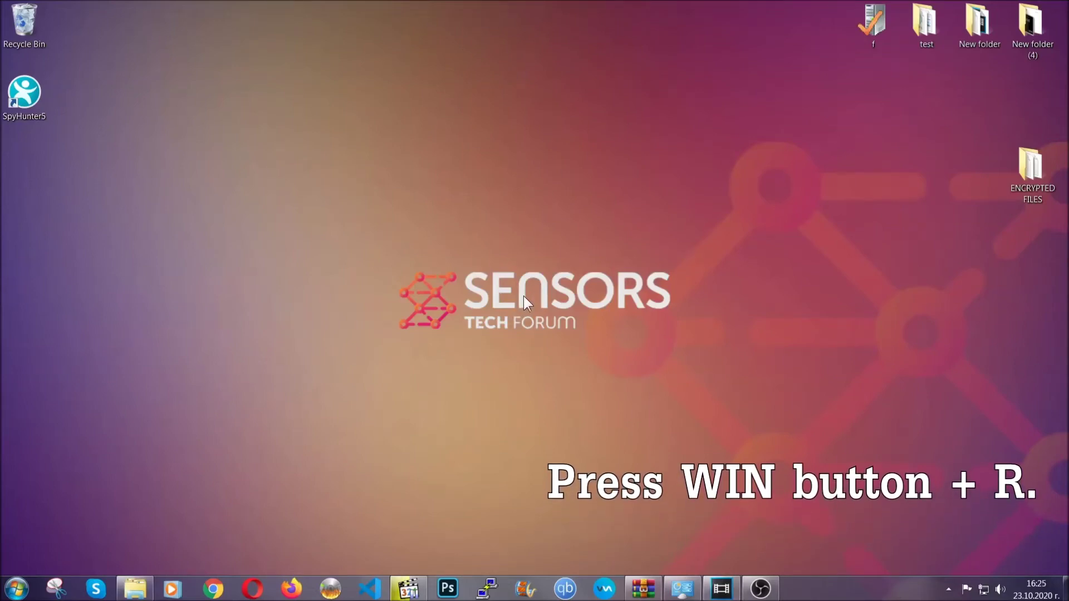
# Step: Launch REGEDIT from the Run box, replacing the old cmd entry
pyautogui.press('super+r')
pyautogui.click(117, 501)
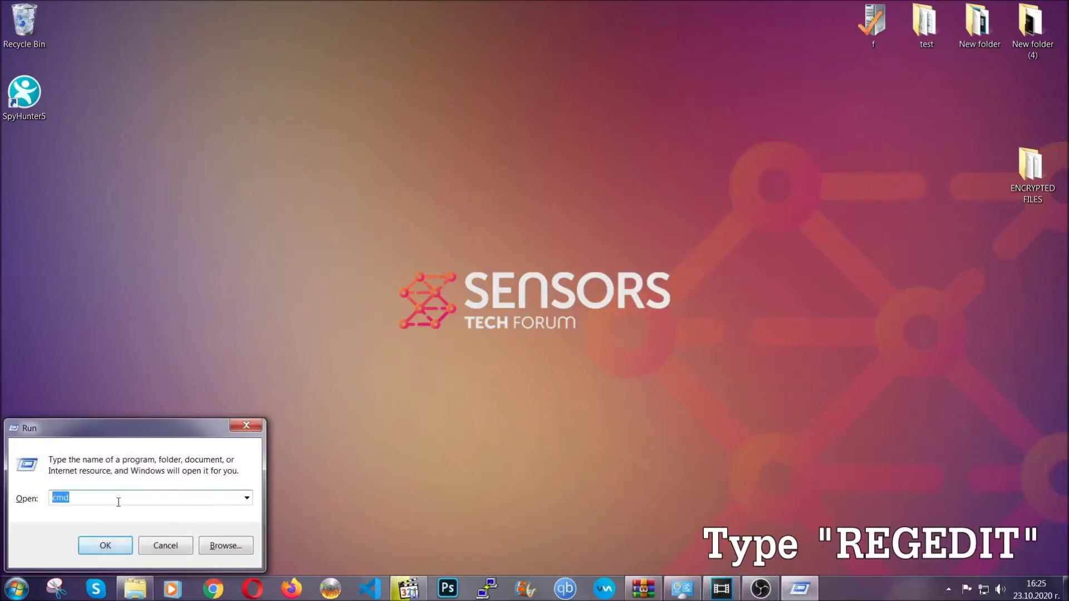
pyautogui.moveTo(112, 504); pyautogui.dragTo(21, 504)
pyautogui.write('RE')
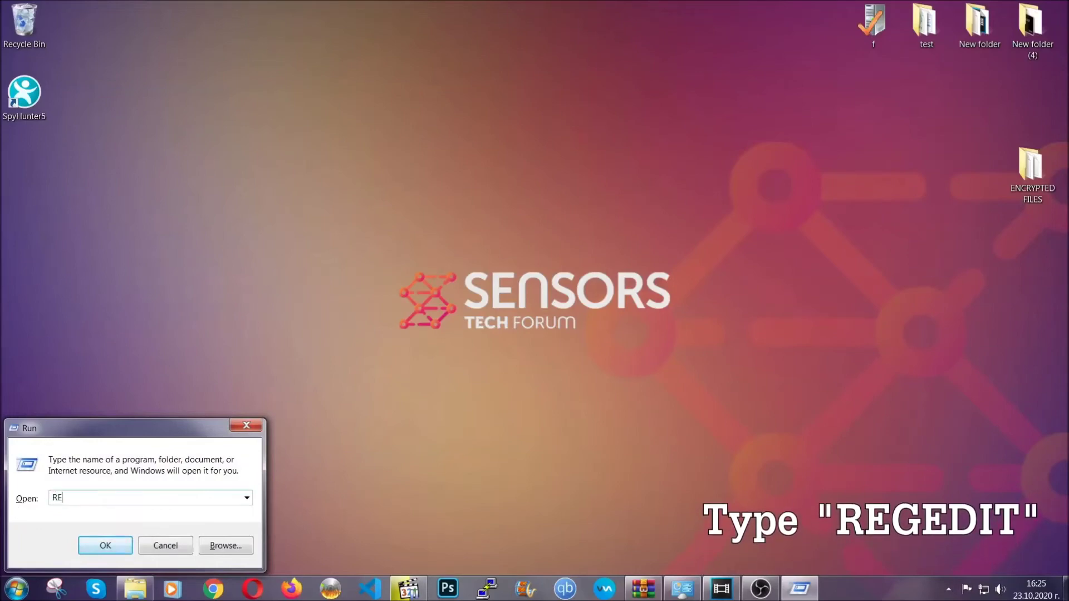
pyautogui.write('GEDIT')
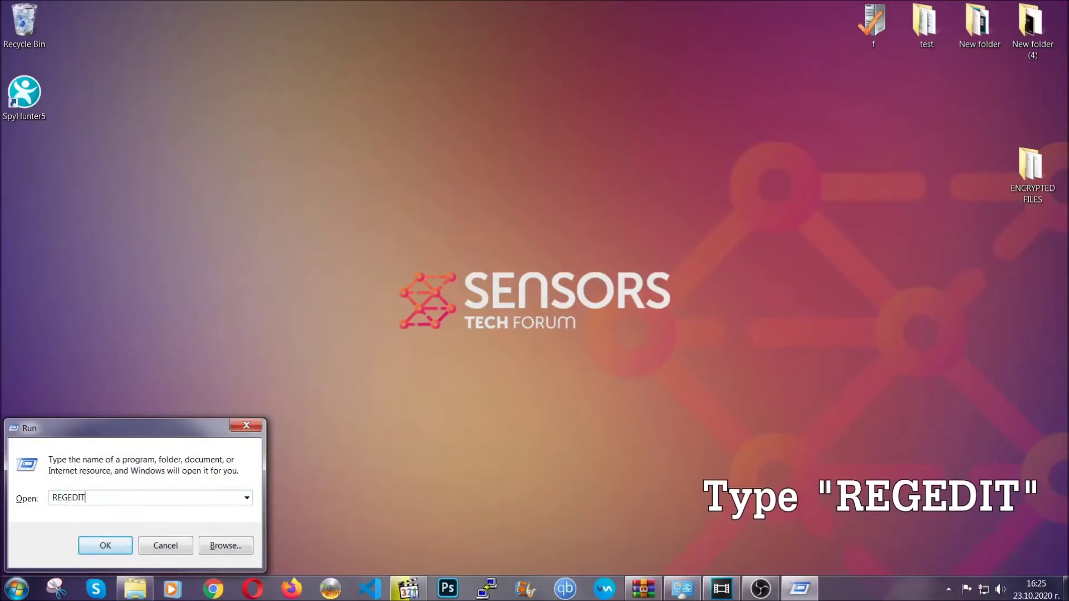
pyautogui.click(93, 543)
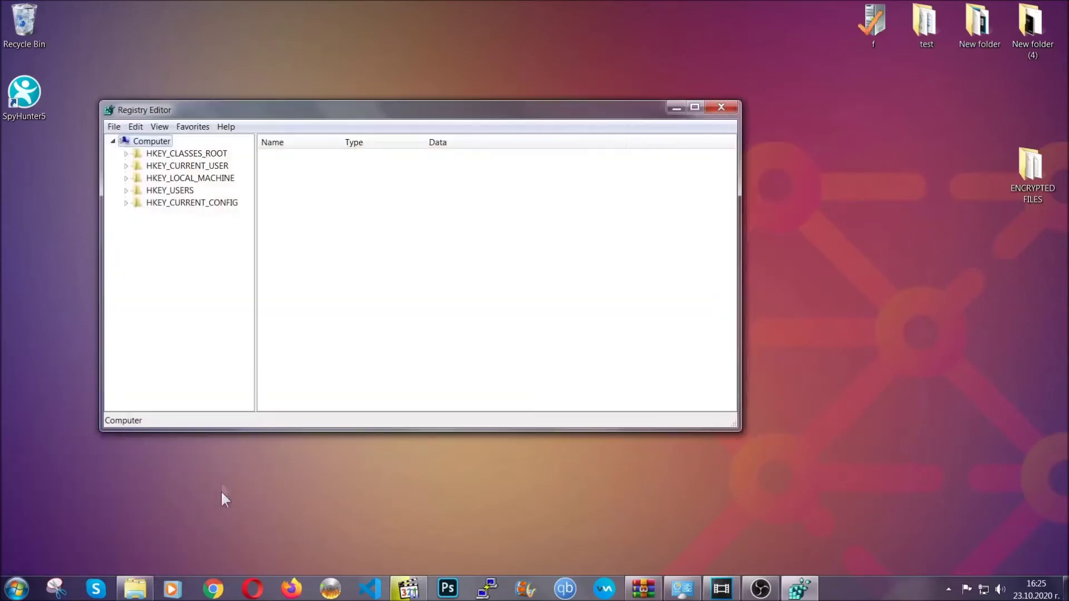
# Step: Export the whole registry to the desktop as BACKUP.reg
pyautogui.click(114, 130)
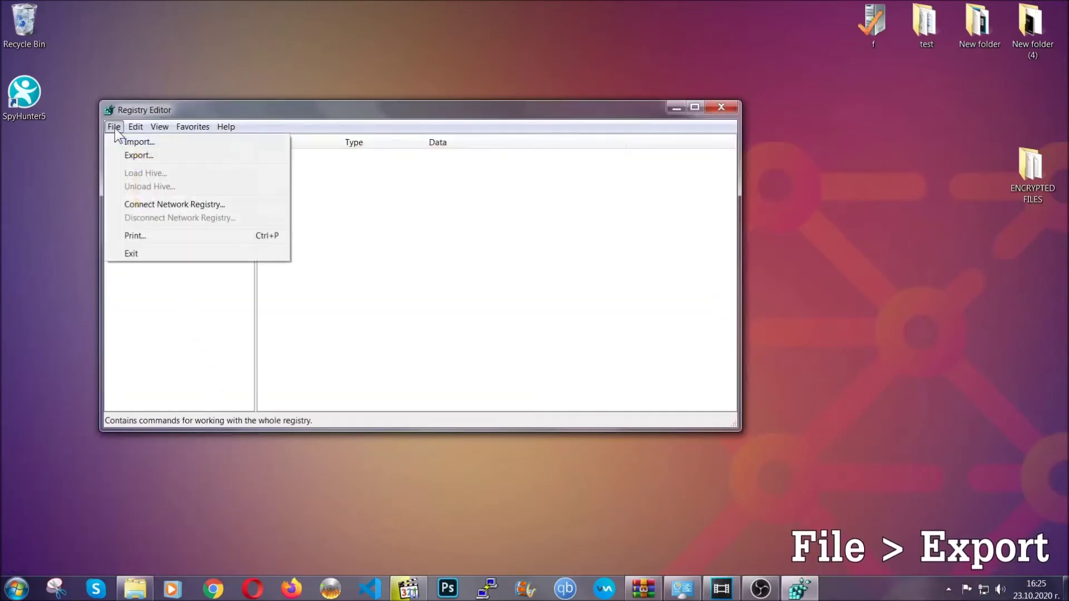
pyautogui.click(140, 155)
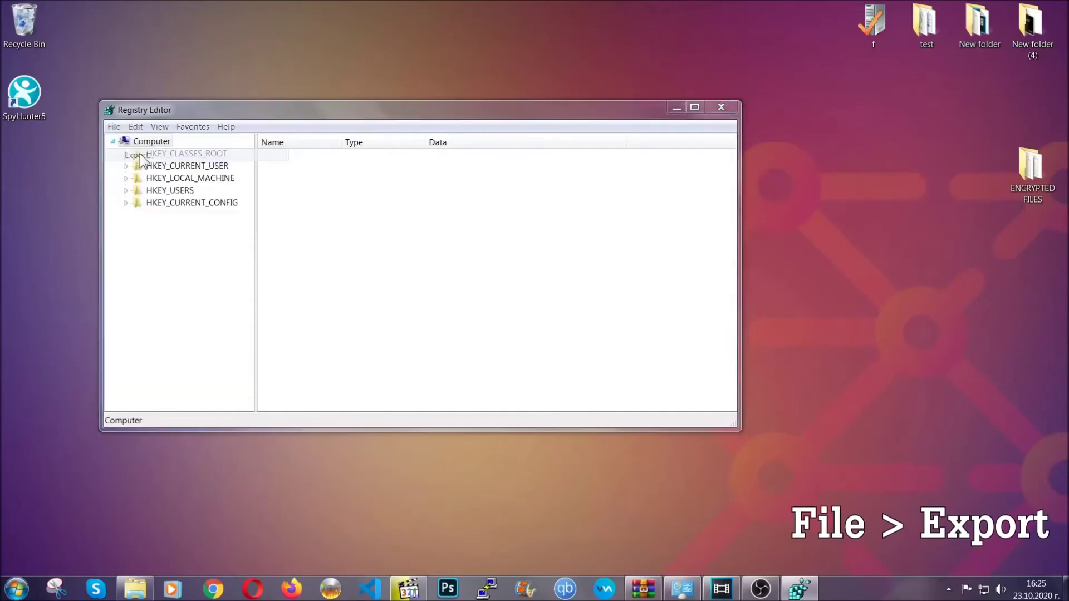
pyautogui.click(140, 235)
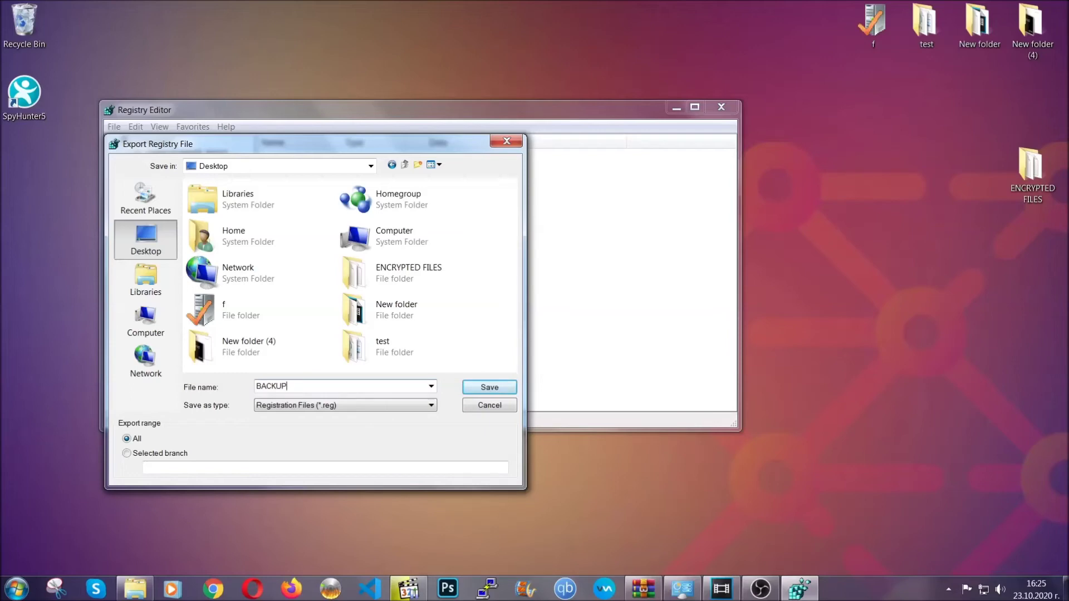
pyautogui.click(482, 389)
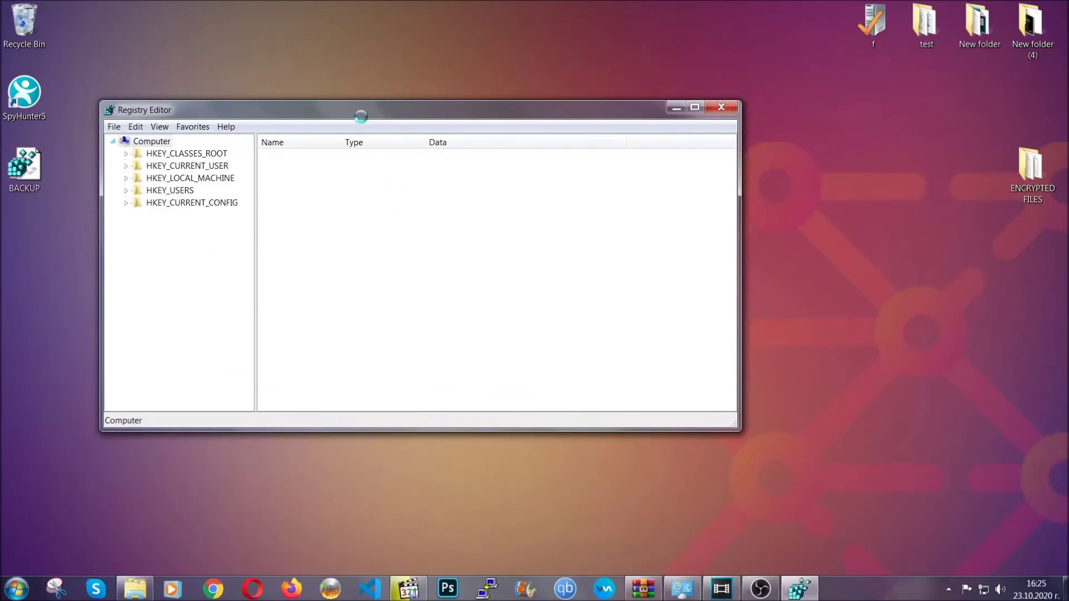
pyautogui.moveTo(361, 116); pyautogui.dragTo(467, 150)
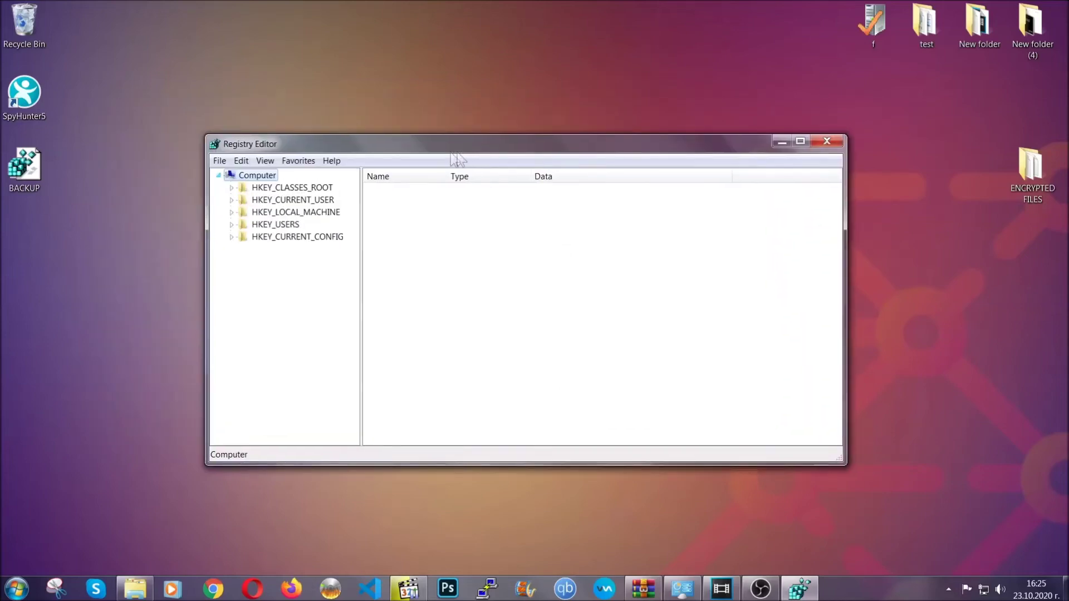
# Step: Find RunOnce in the registry, then select the CurrentVersion\Run key listing THE VIRUS
pyautogui.click(219, 161)
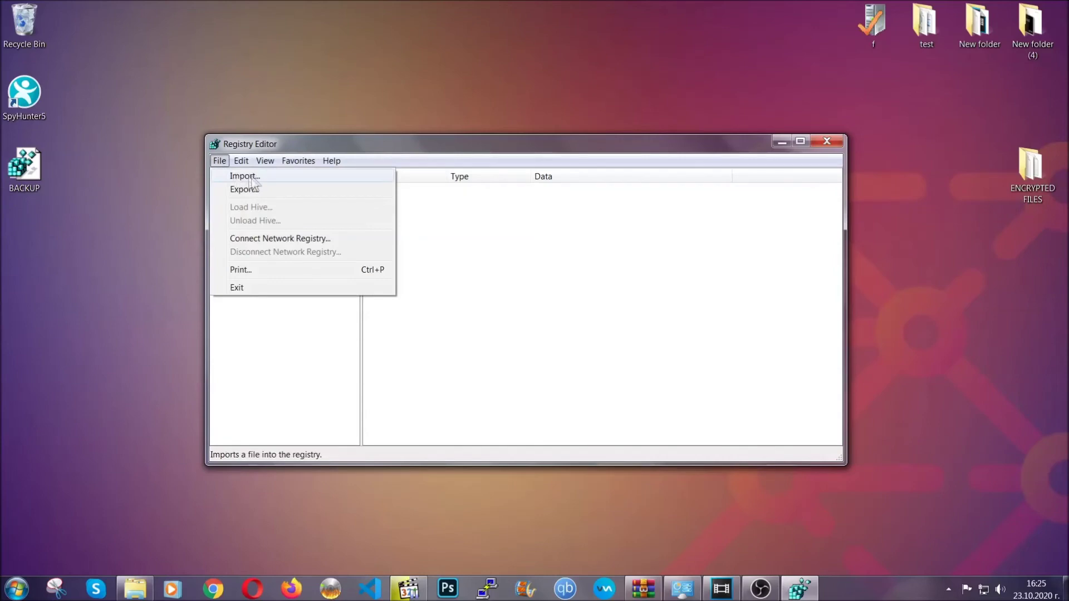
pyautogui.click(220, 161)
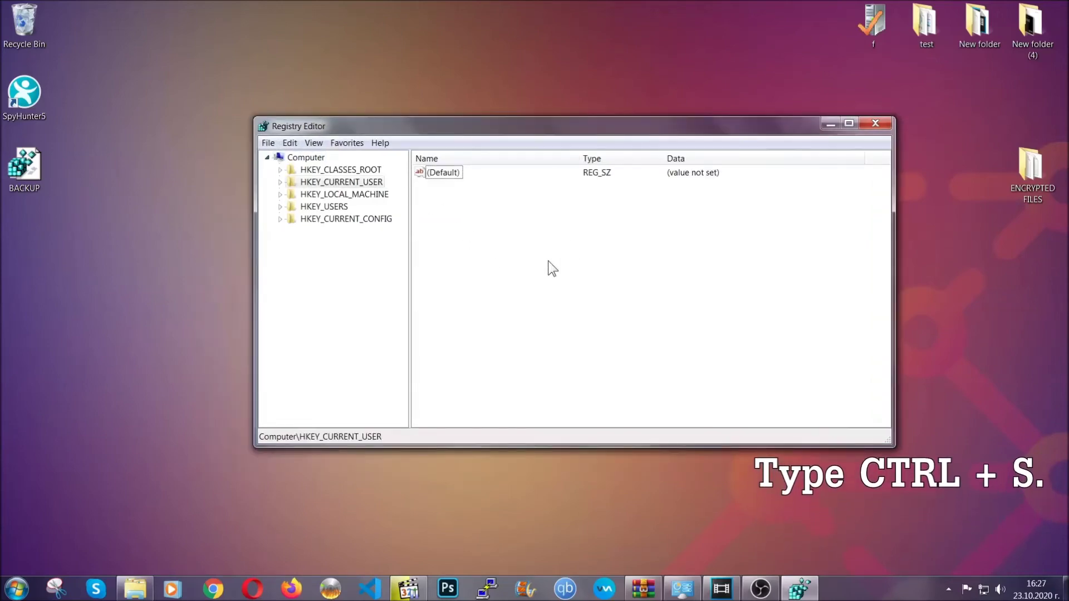
pyautogui.hotkey('ctrl', 'f')
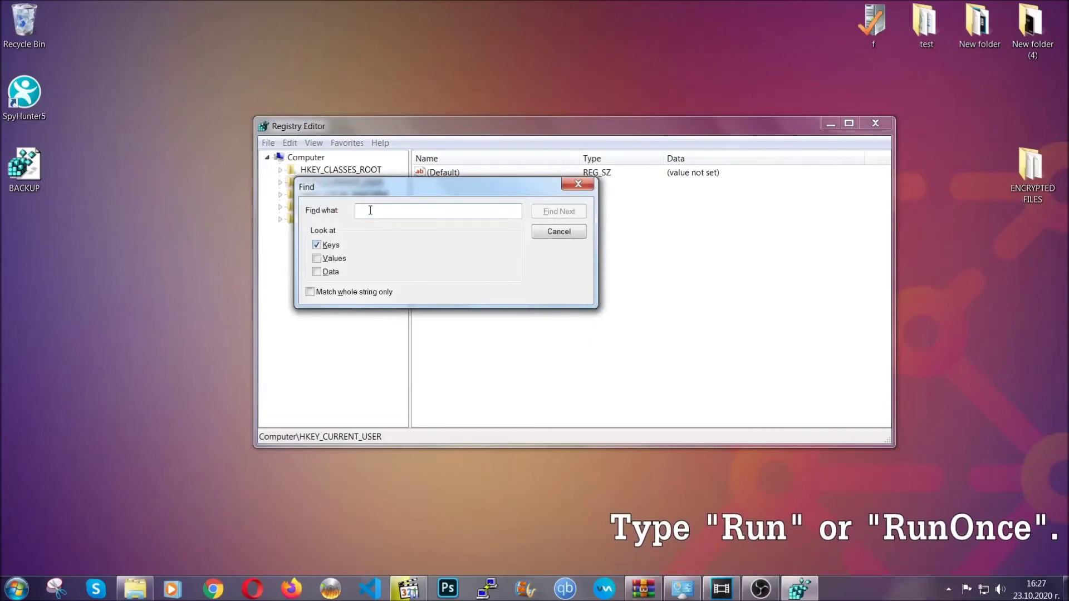
pyautogui.write('RunO')
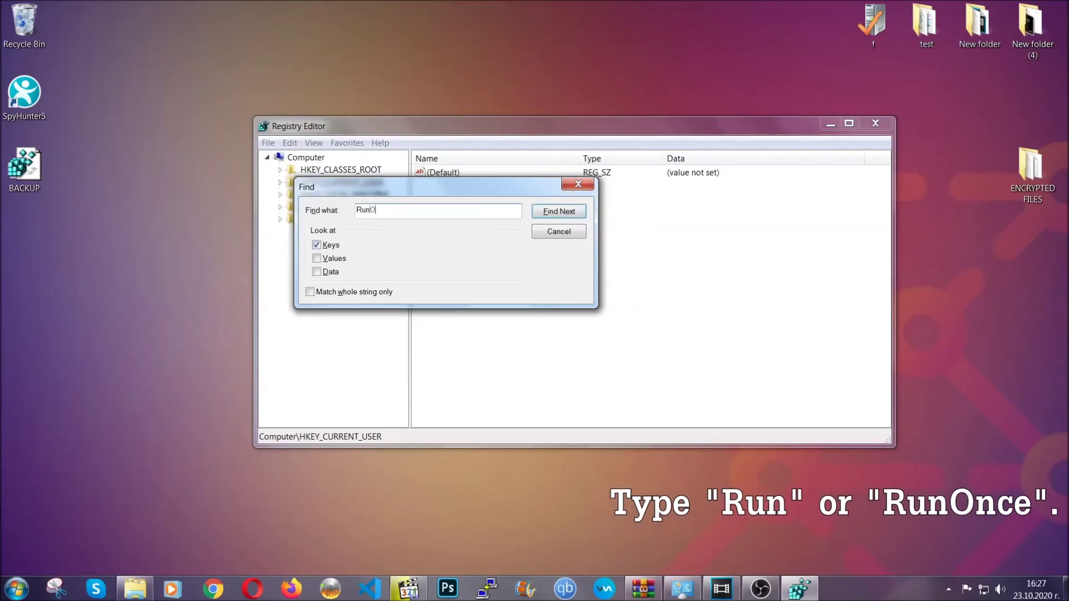
pyautogui.write('nce')
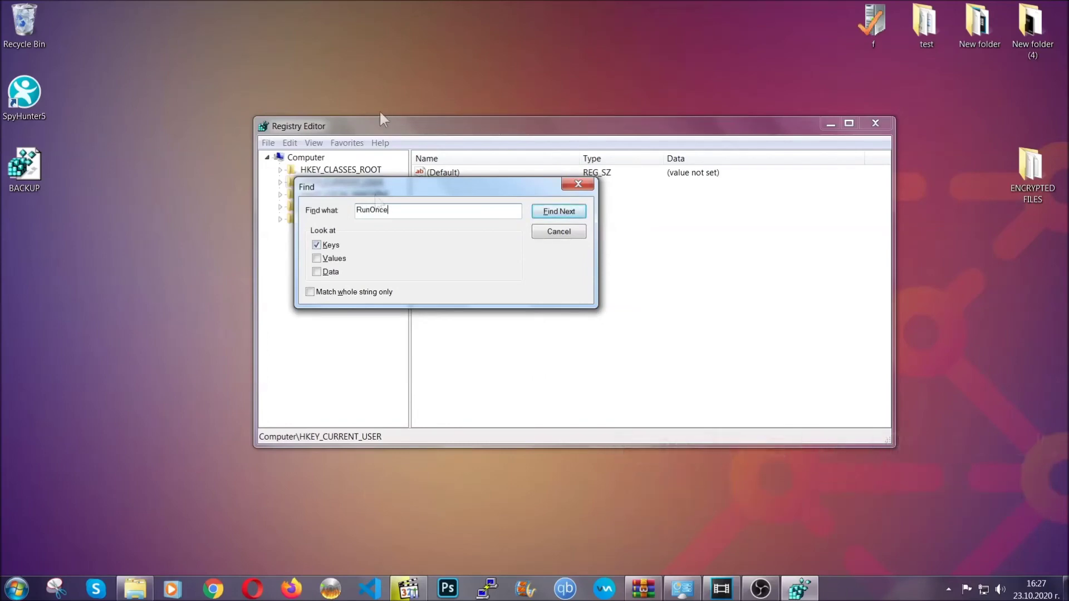
pyautogui.click(558, 212)
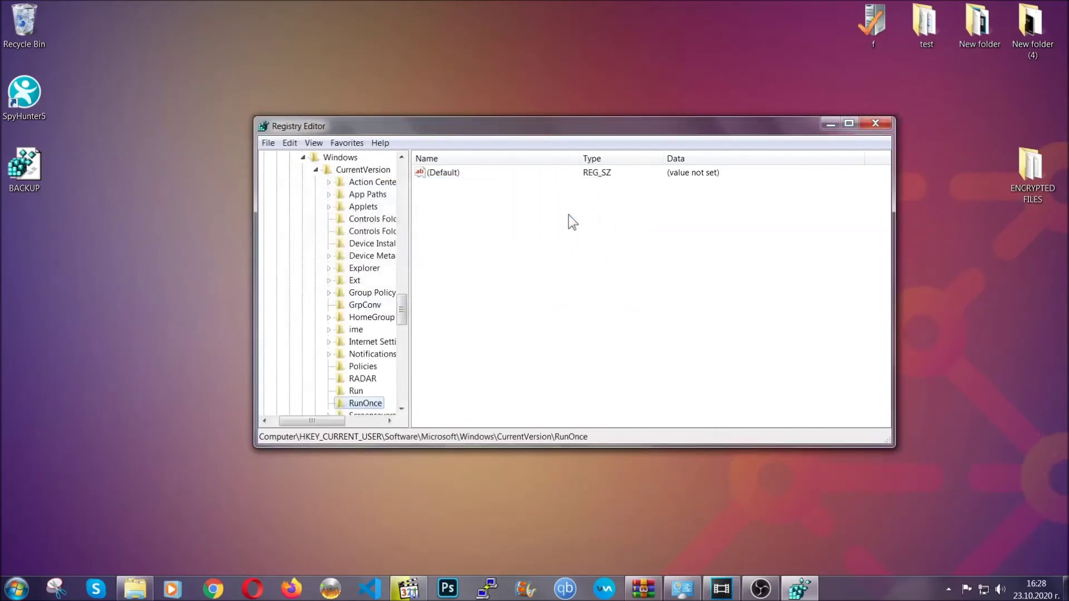
pyautogui.moveTo(402, 307); pyautogui.dragTo(403, 319)
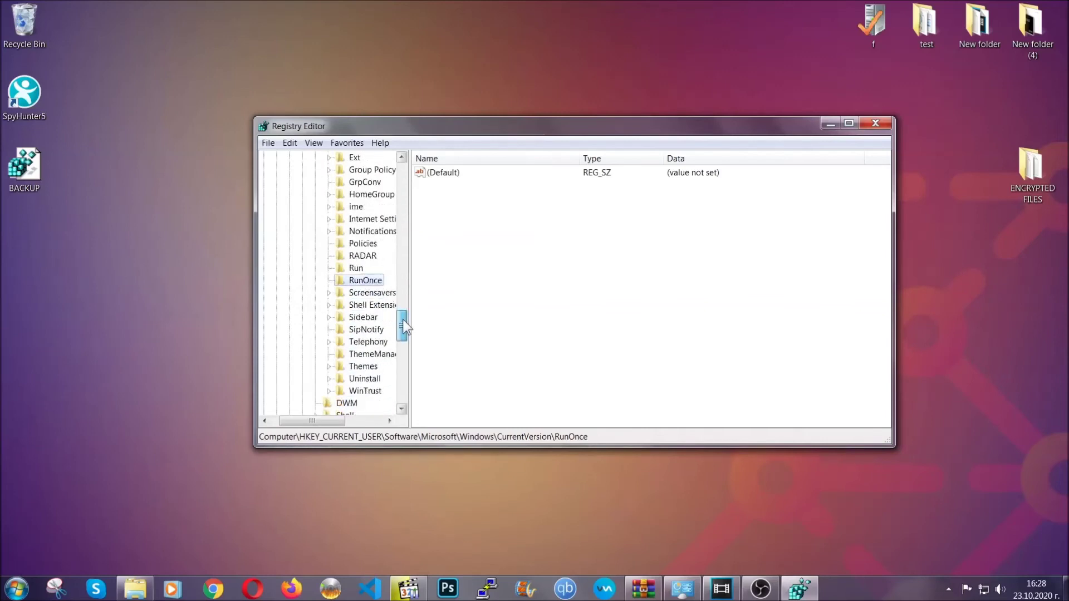
pyautogui.click(356, 269)
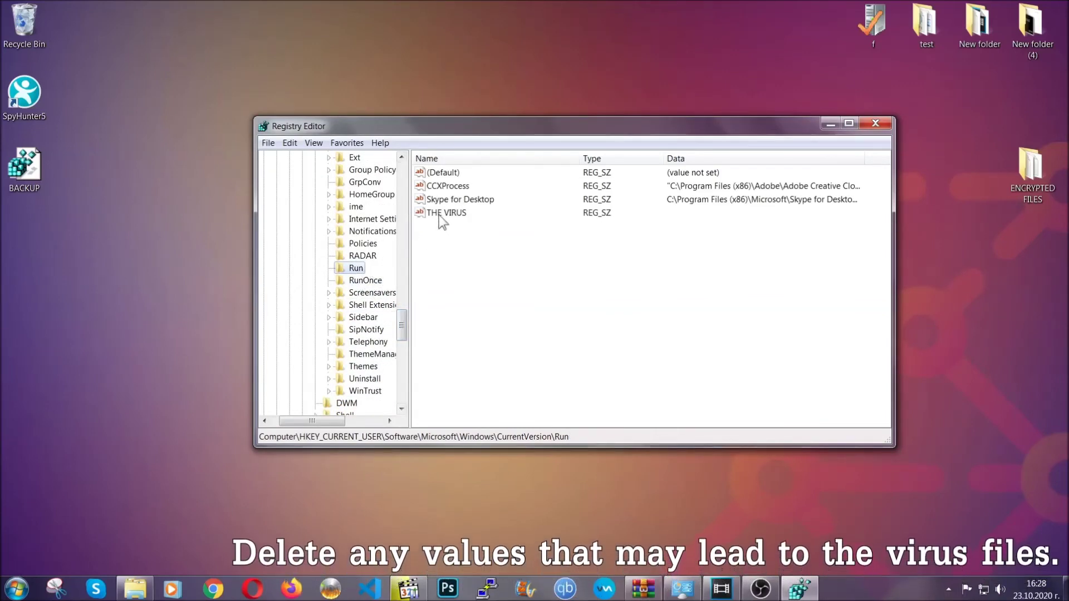
# Step: Delete the THE VIRUS value from the CurrentVersion\Run key, bringing up the delete confirmation
pyautogui.rightClick(438, 215)
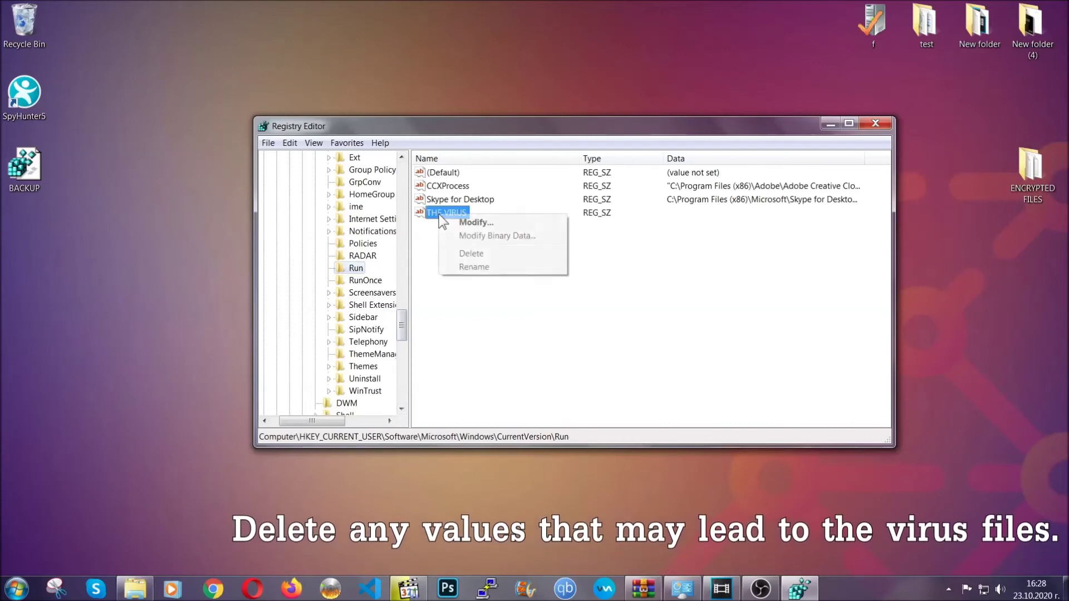
pyautogui.click(462, 253)
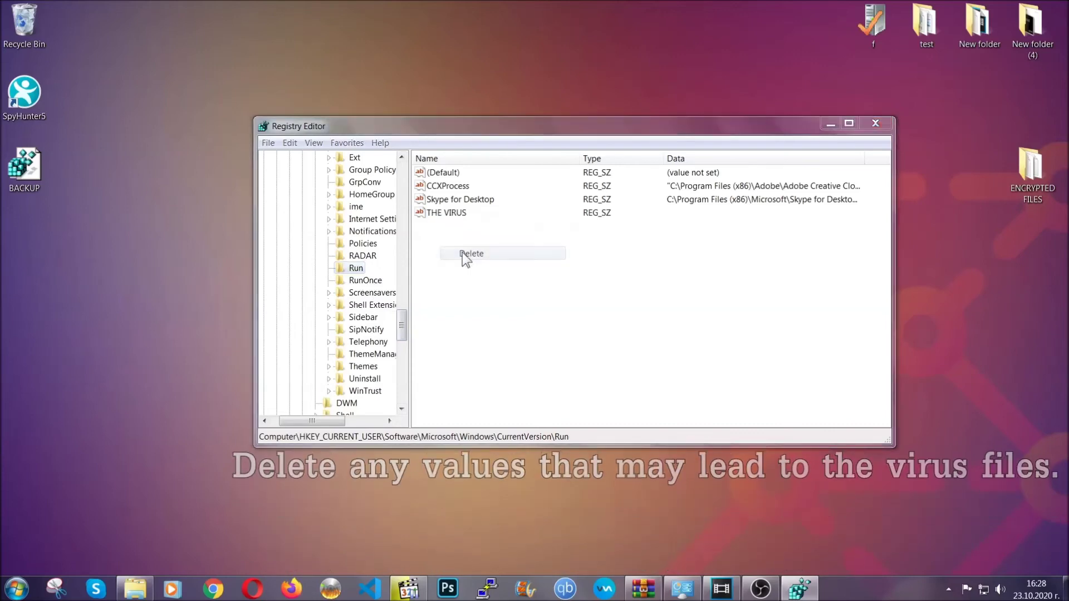